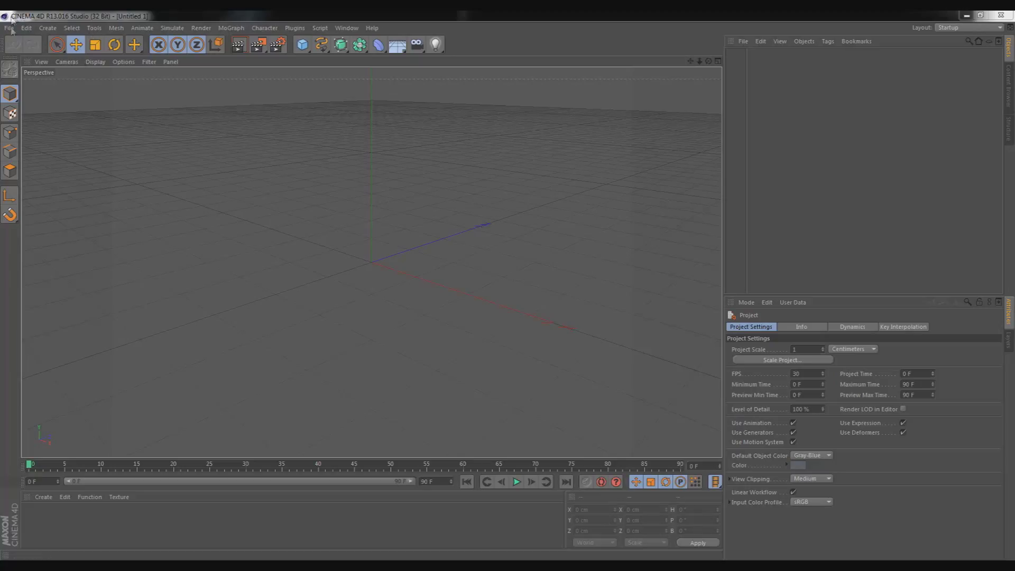
left_click(9, 28)
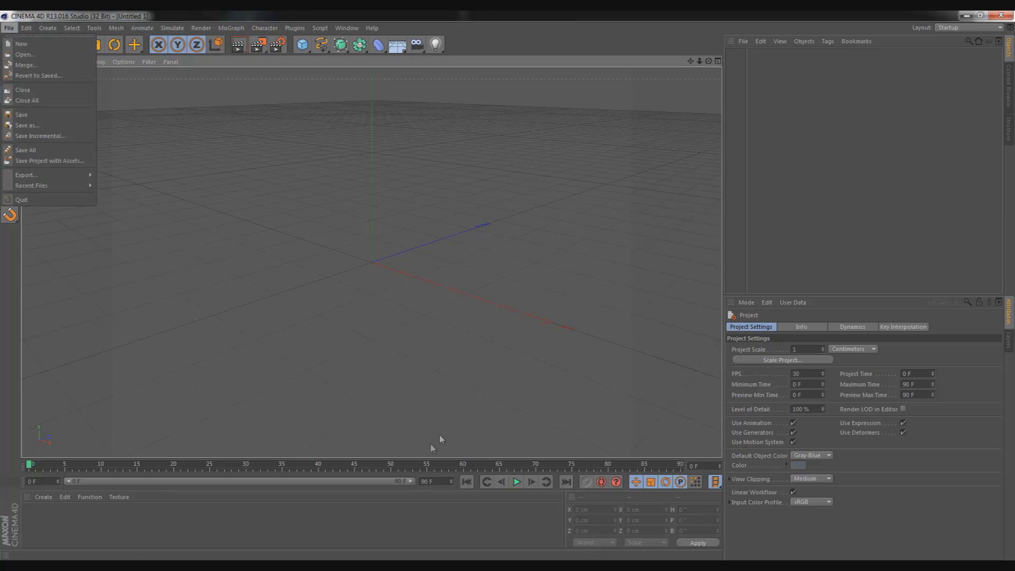
left_click(436, 260)
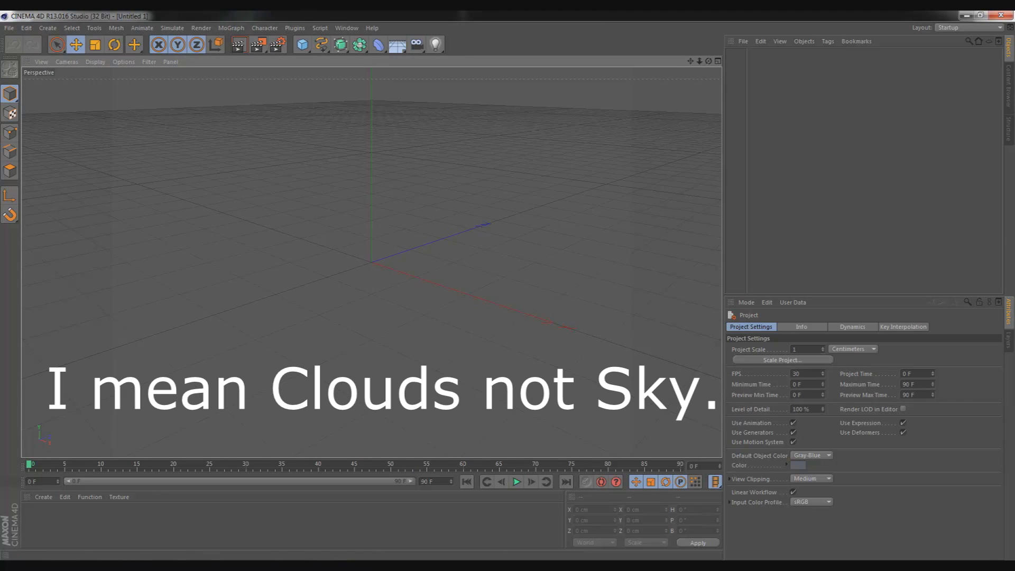
right_click(311, 568)
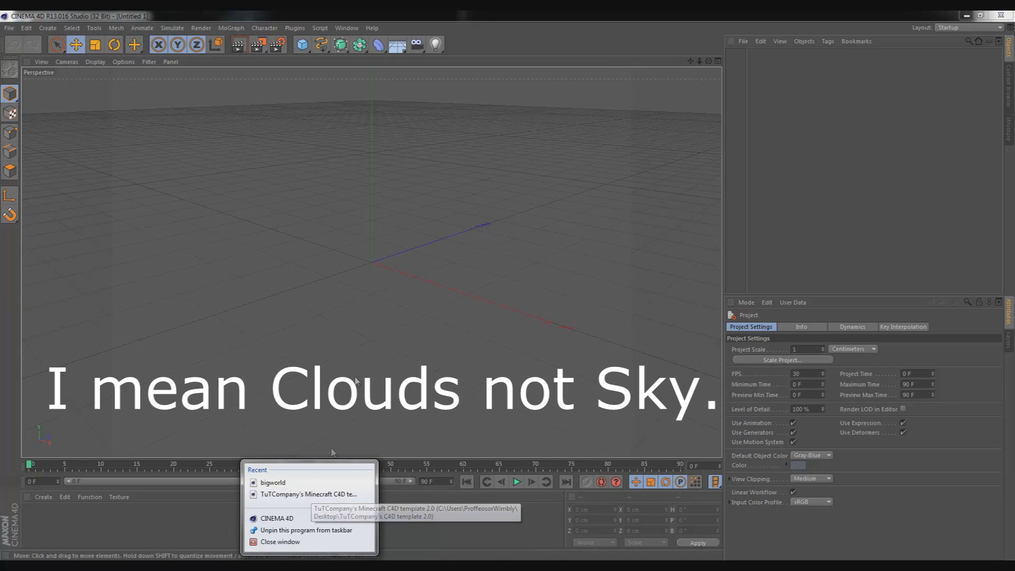
left_click(355, 338)
- Open the Ranon's Intro project from the Mpas Picture folder
left_click(9, 28)
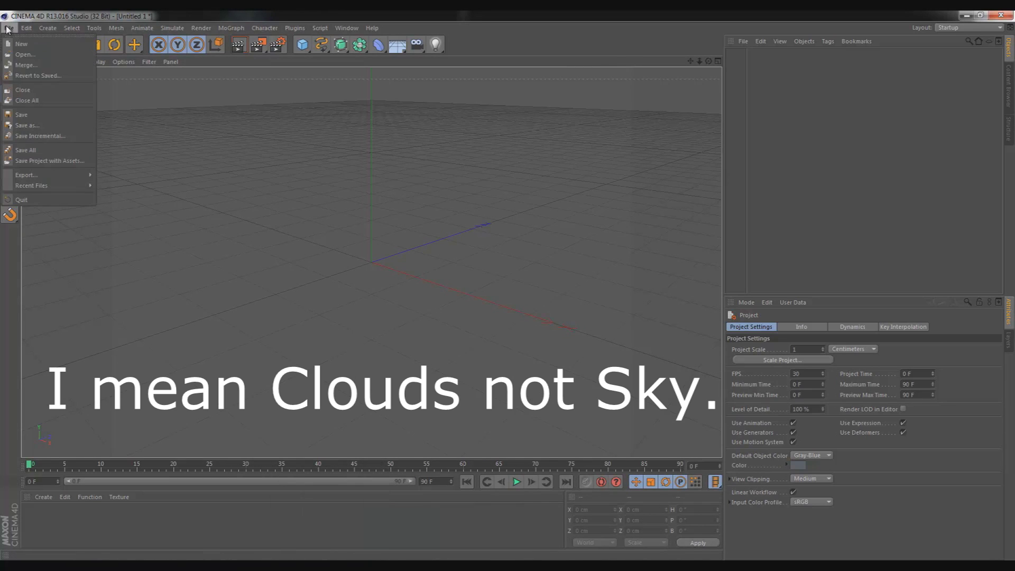
left_click(22, 56)
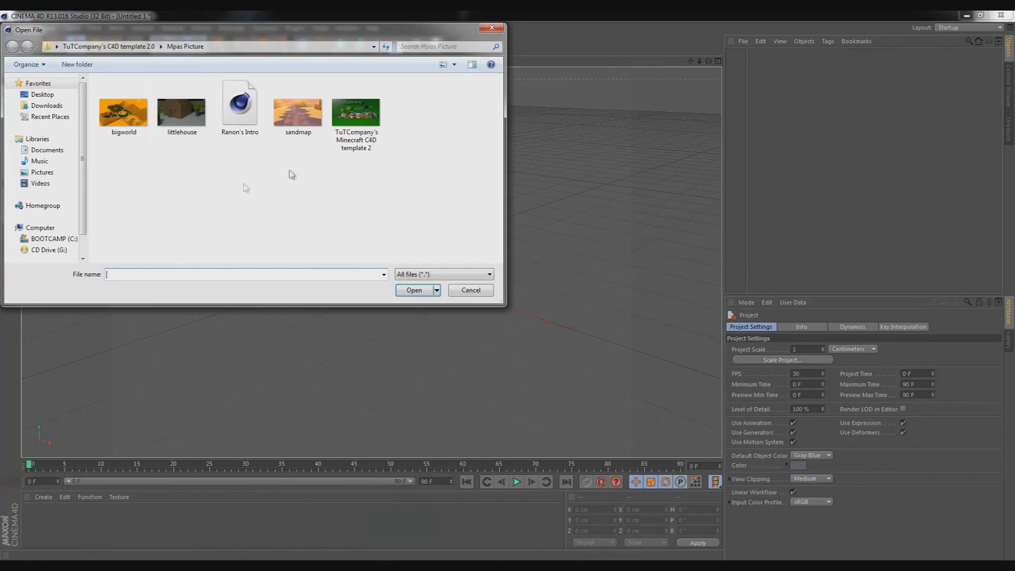
left_click(253, 116)
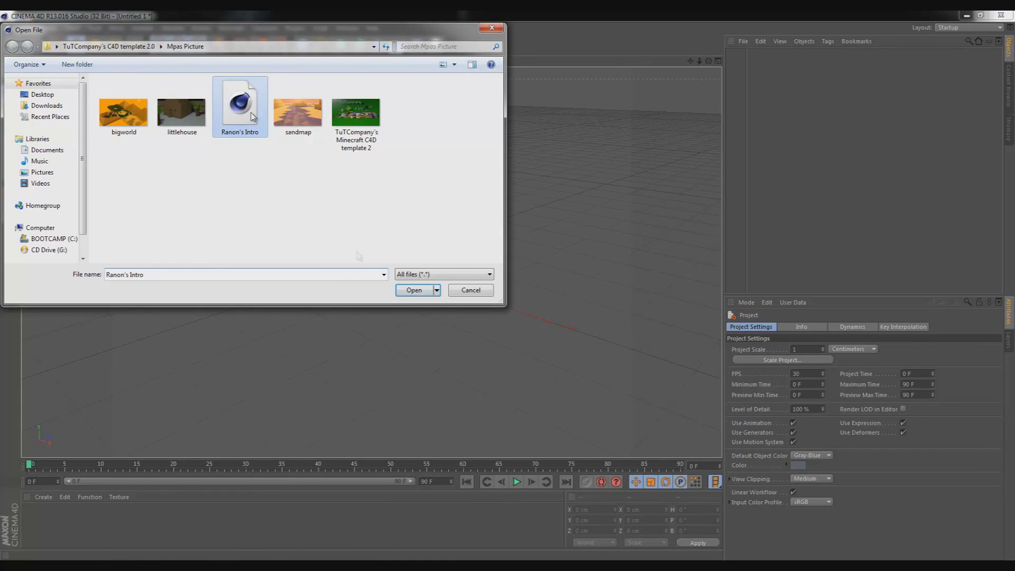
left_click(414, 290)
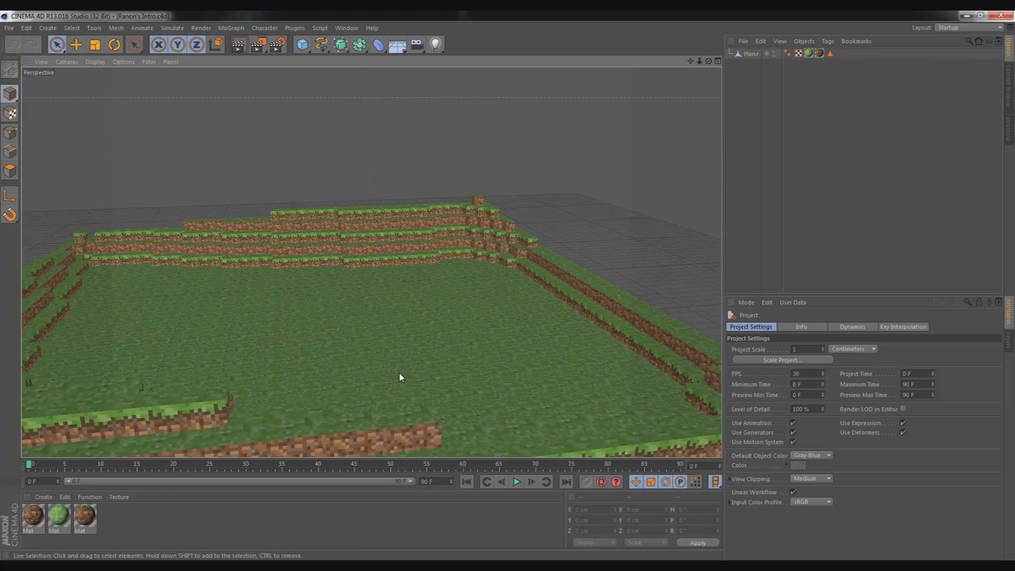
left_click_drag(589, 343, 183, 323, "alt")
left_click(372, 325)
left_click_drag(487, 315, 517, 139, "alt")
left_click_drag(512, 100, 233, 156, "alt")
left_click(82, 105)
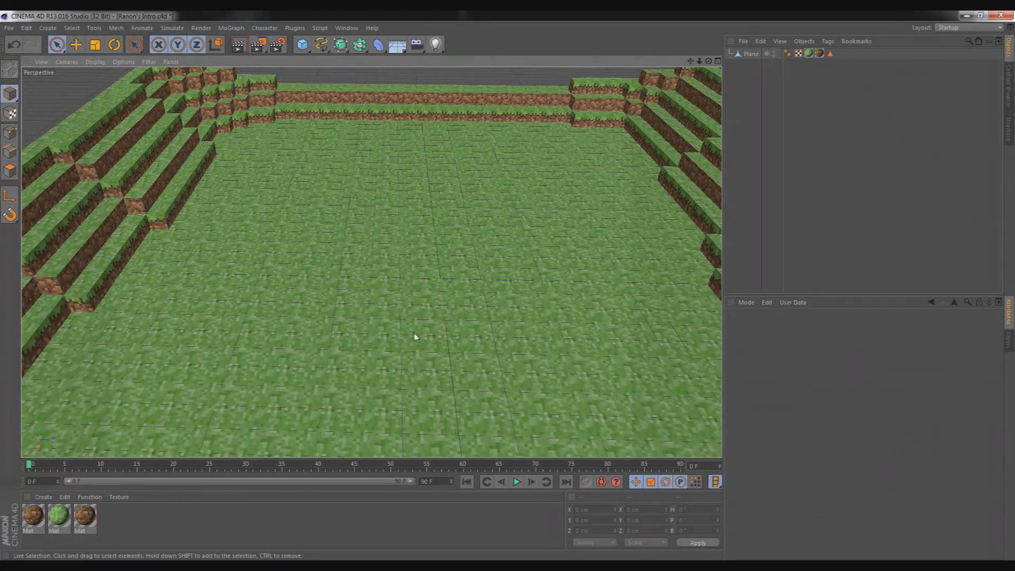
left_click_drag(415, 326, 336, 355, "alt")
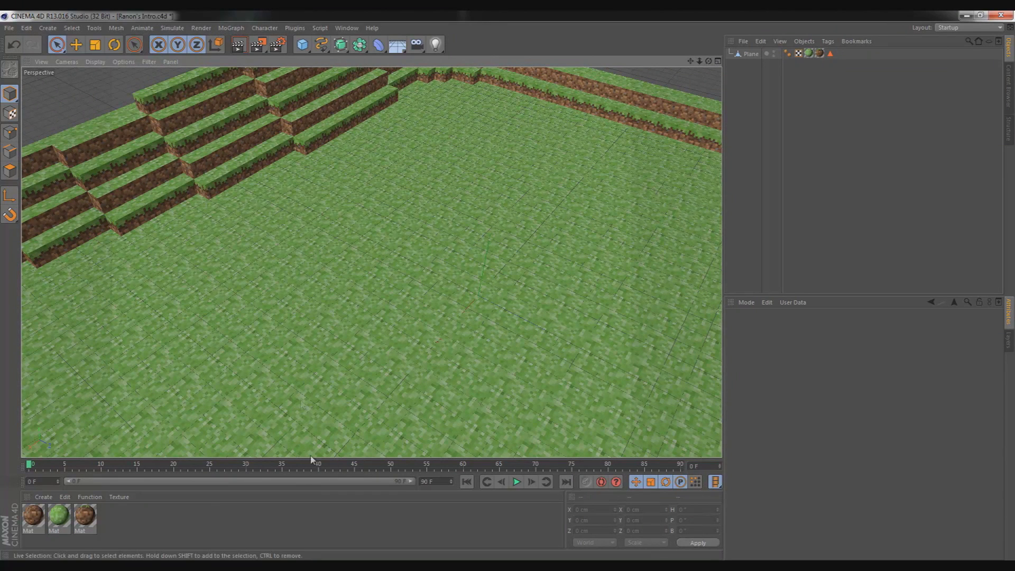
- Open the recent bigworld project in a separate window and copy the Sky object from its bigworld group
right_click(311, 565)
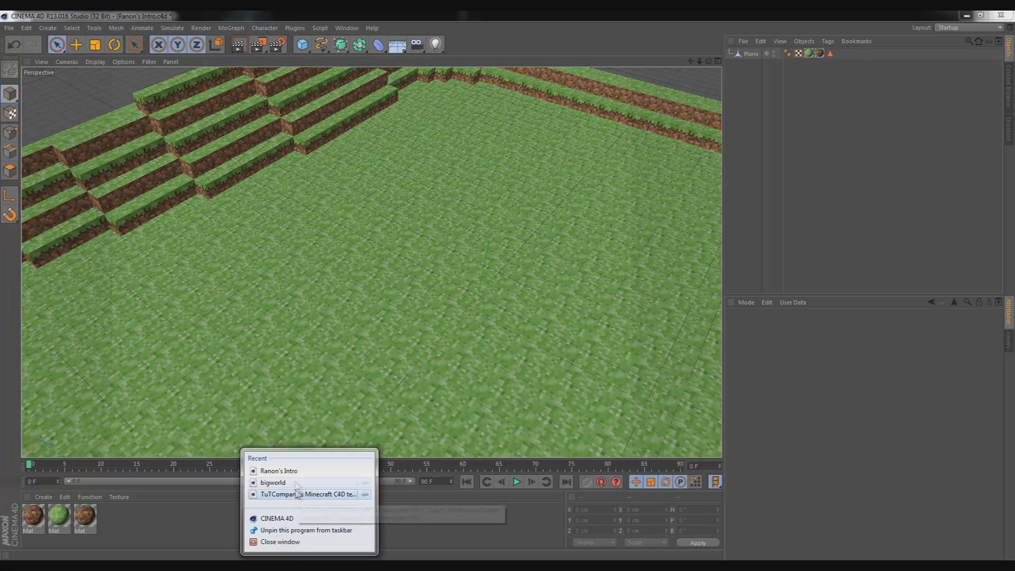
left_click(299, 482)
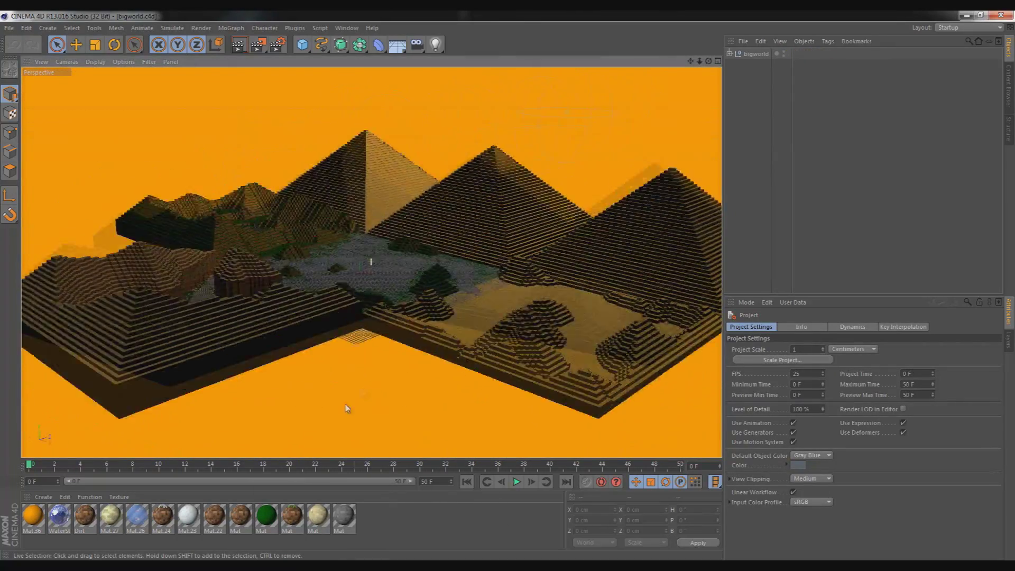
left_click_drag(346, 408, 318, 437, "alt")
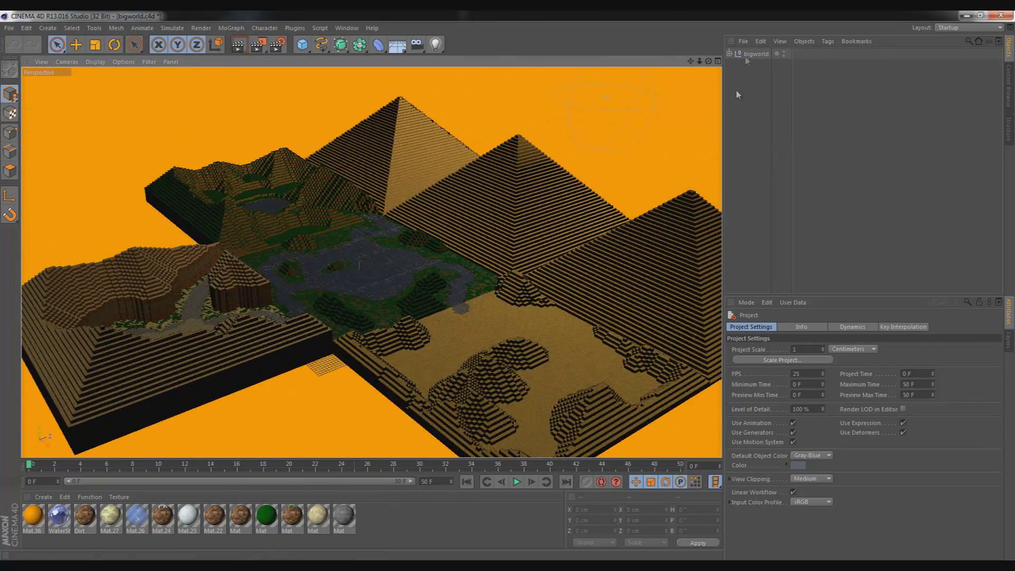
left_click(730, 54)
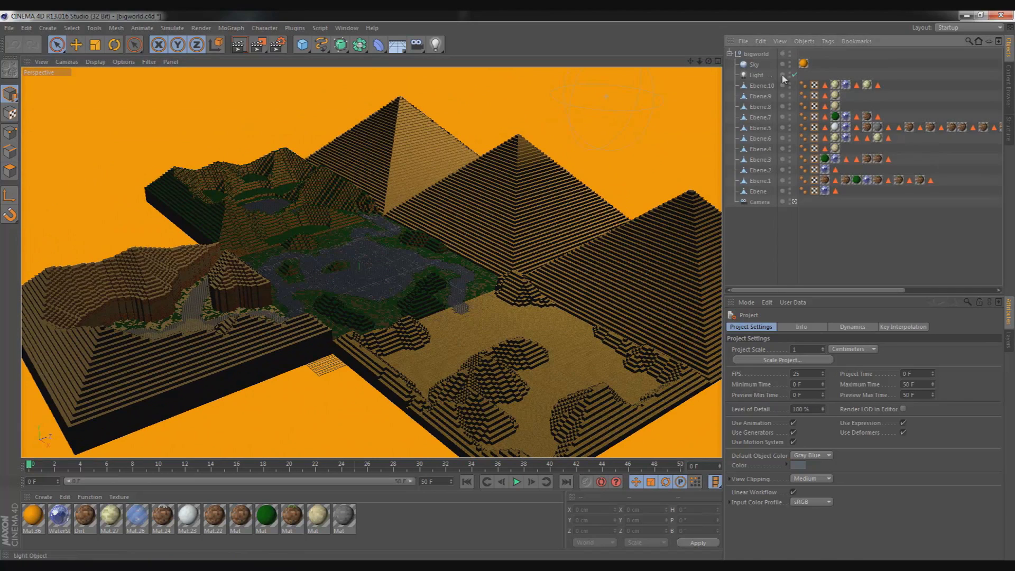
left_click(755, 65)
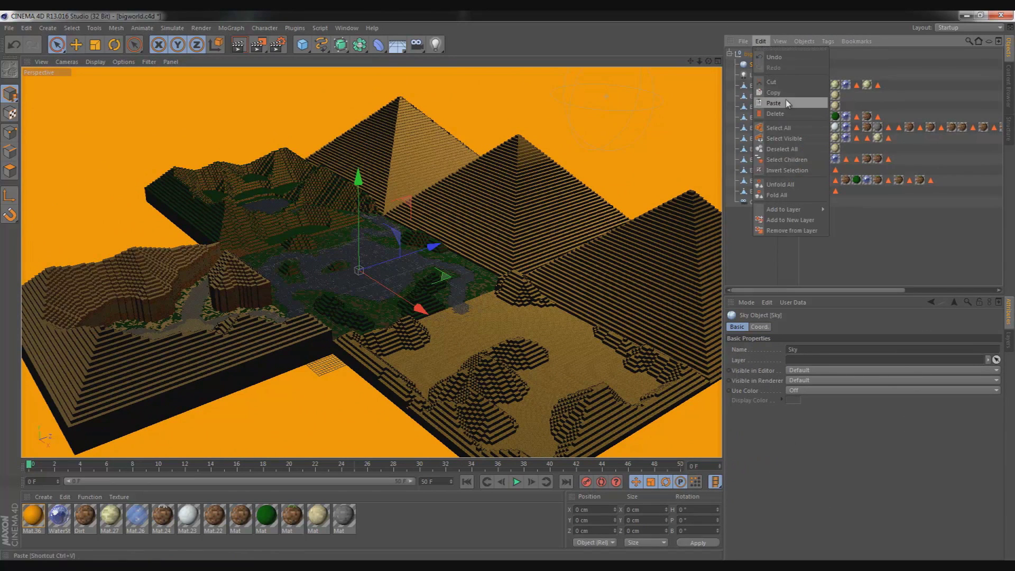
- Close the bigworld project without saving and paste the Sky object into the Ranon's Intro scene
left_click(1002, 14)
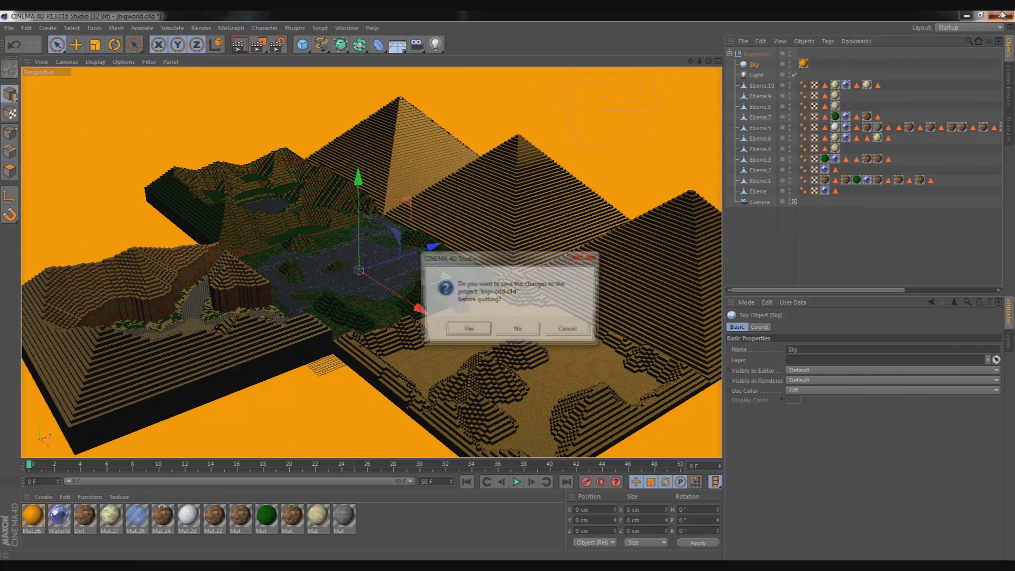
left_click(515, 332)
left_click(588, 257)
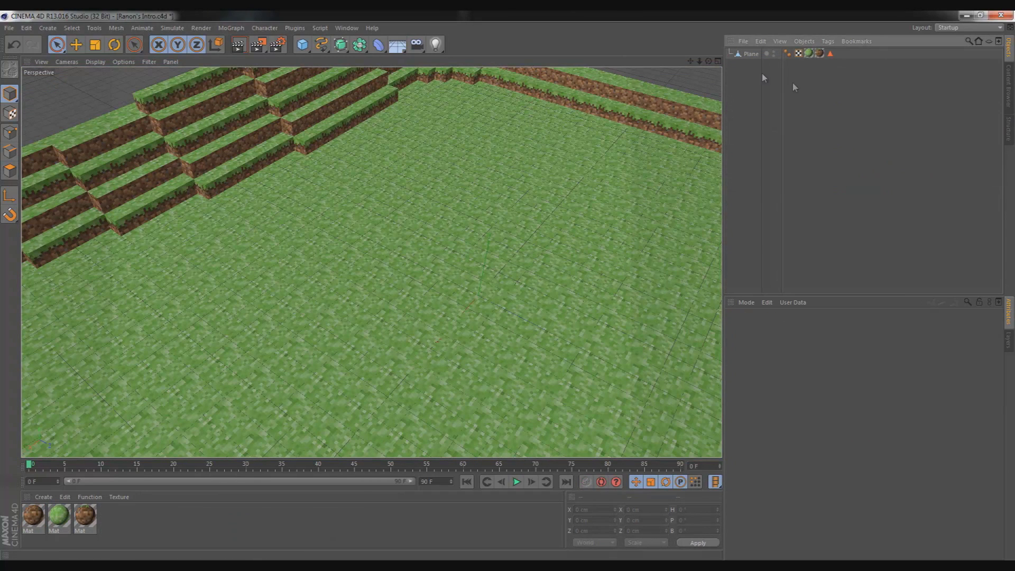
left_click(760, 41)
left_click(769, 105)
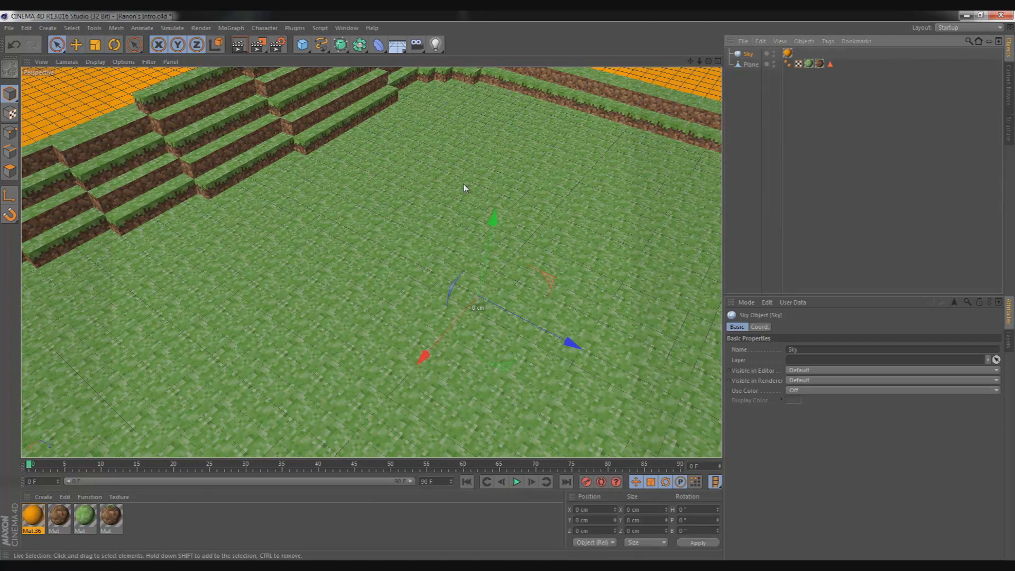
- Render the active view to preview the orange sky behind the grass terrain
left_click_drag(461, 178, 467, 146, "alt")
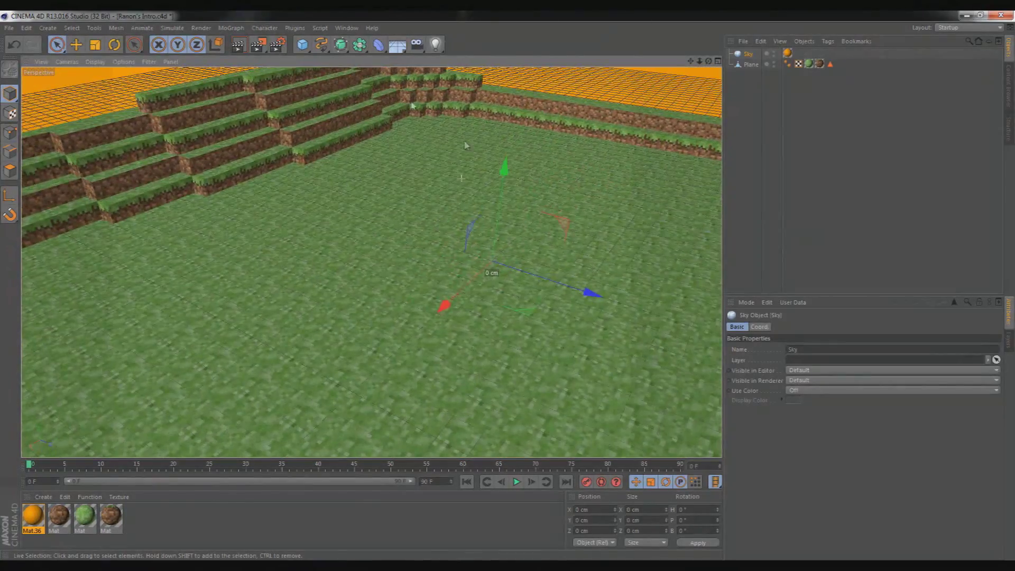
left_click_drag(330, 177, 347, 227, "alt")
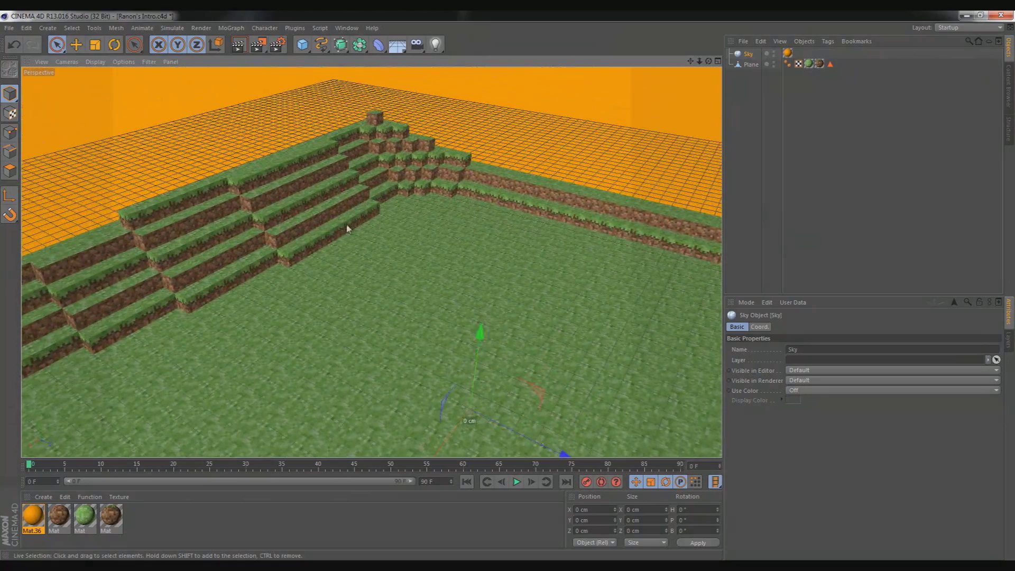
left_click(251, 47)
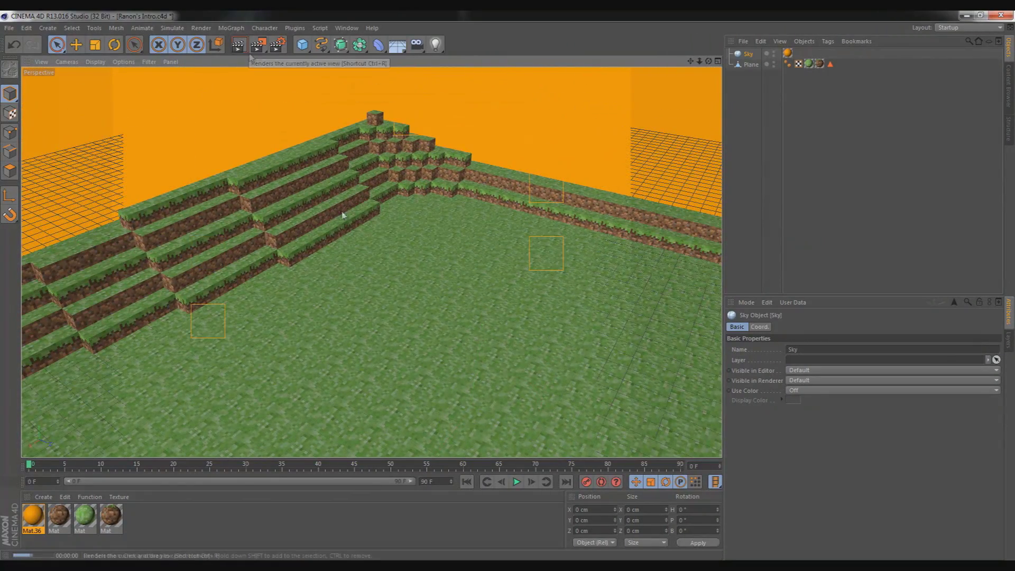
left_click(586, 291)
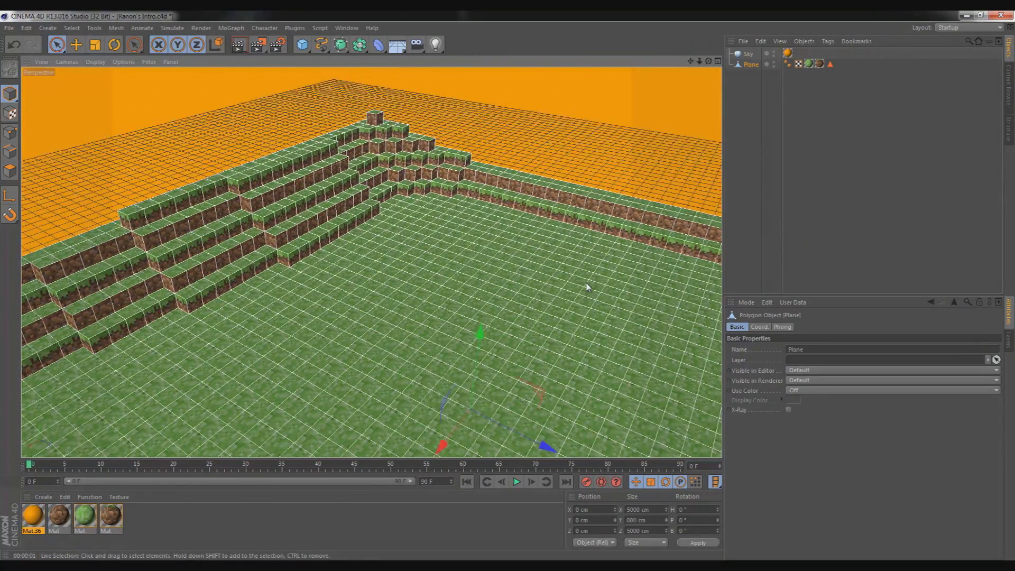
left_click(601, 166)
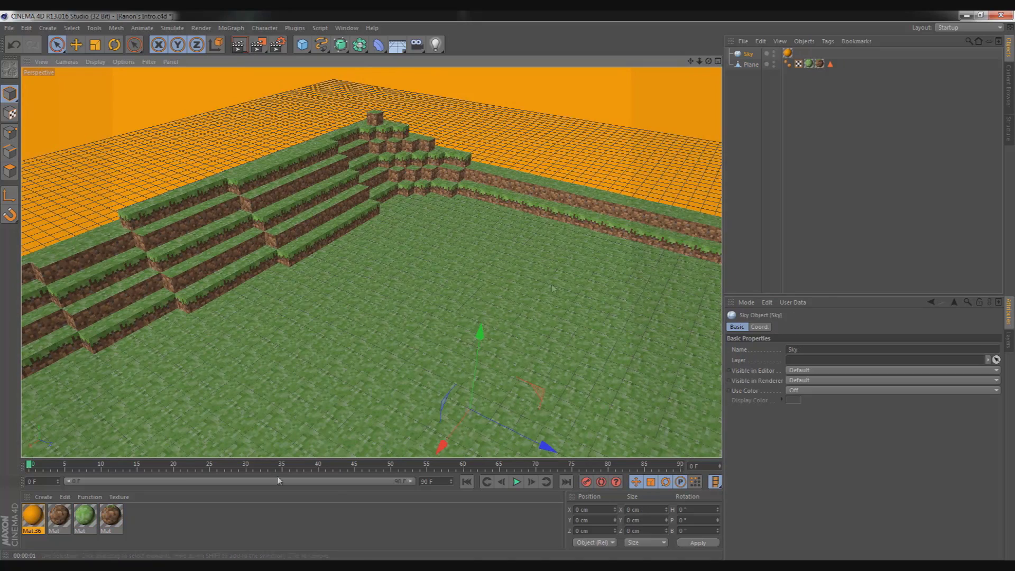
- Change the color of the sky material Mat.36 to light blue, R 172, G 209, B 255
right_click(41, 523)
left_click(58, 405)
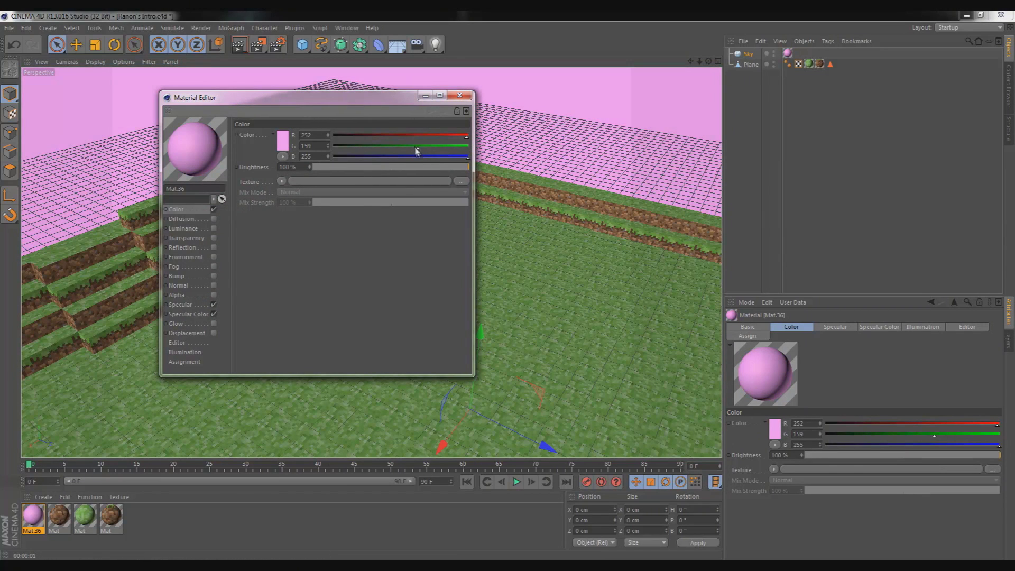
mouse_move(437, 153)
left_mouse_down()
mouse_move(447, 138)
mouse_move(426, 138)
left_mouse_up()
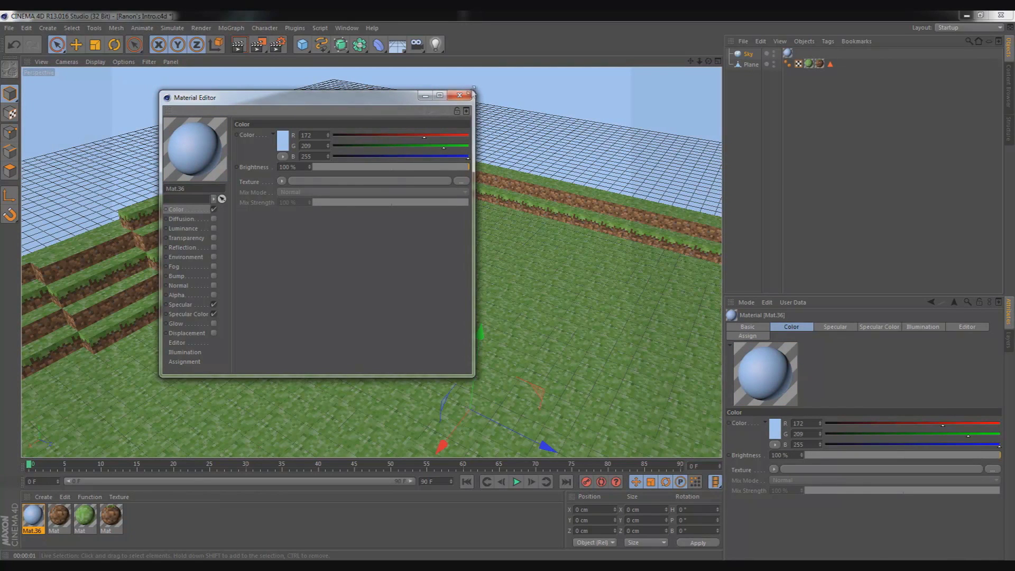
left_click(464, 96)
- Add a cube to the scene and raise it along Y to about 235 cm
left_click_drag(448, 311, 422, 287, "alt")
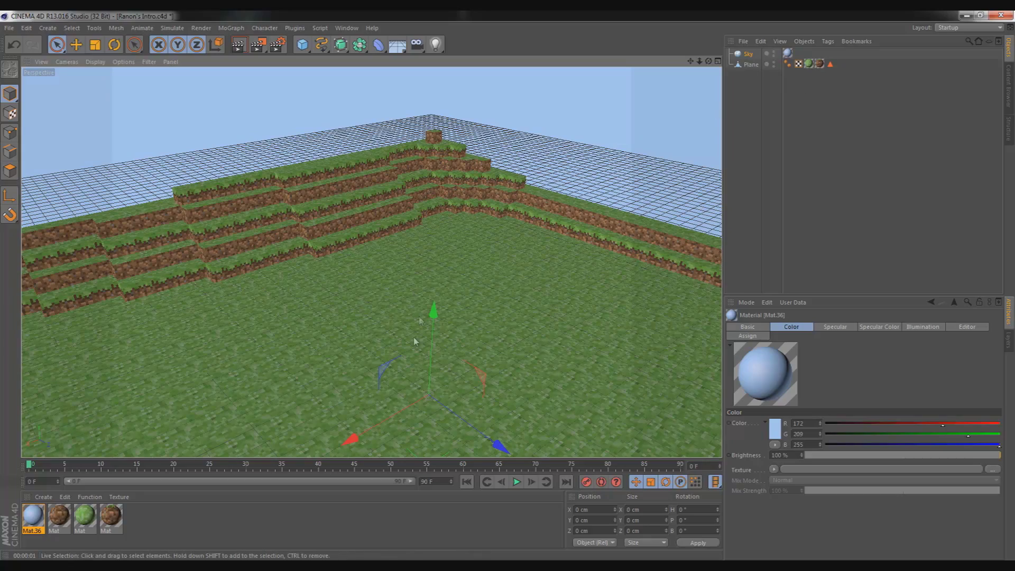
left_click_drag(414, 367, 365, 339, "alt")
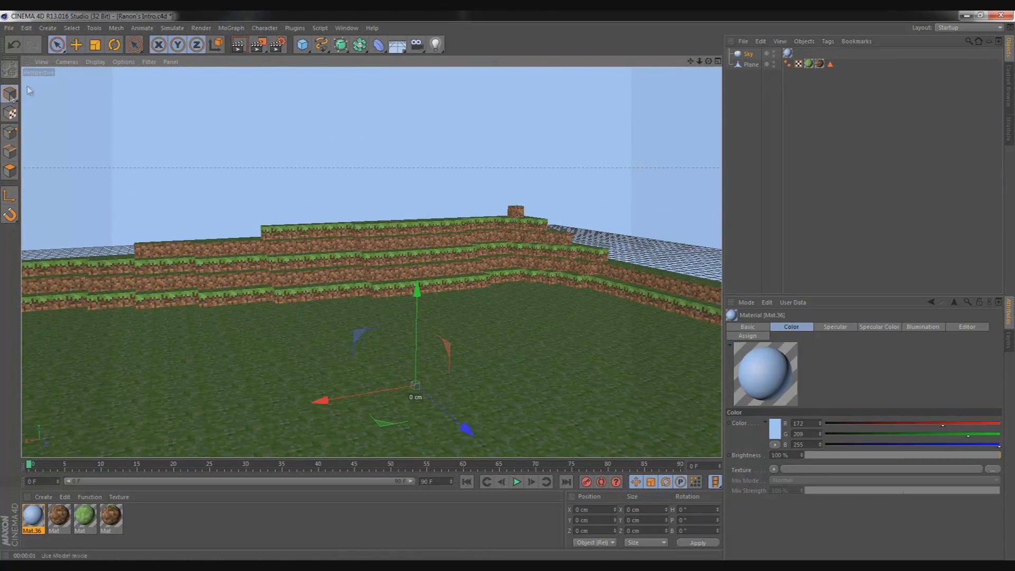
left_click(302, 46)
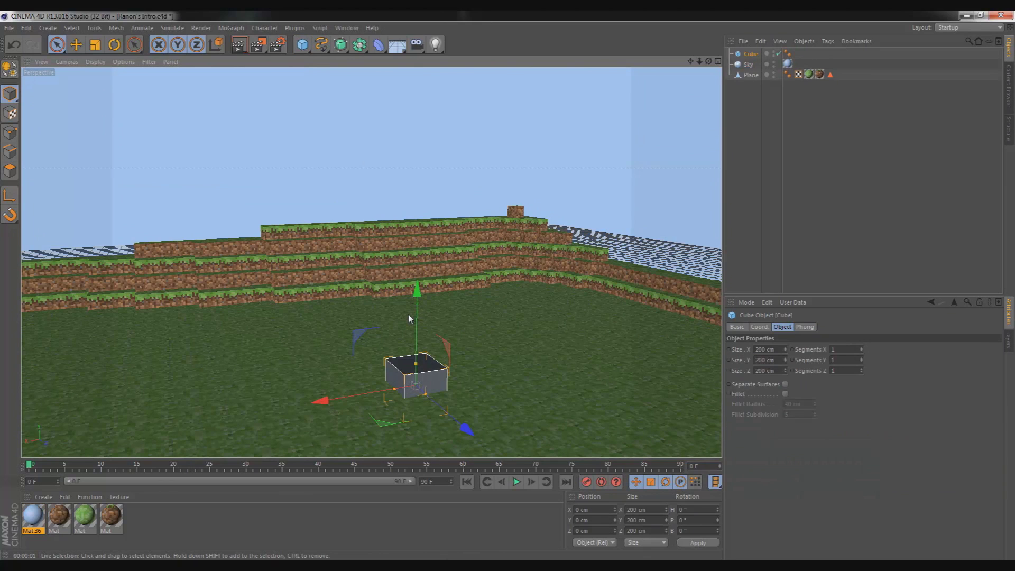
left_click_drag(417, 310, 418, 259)
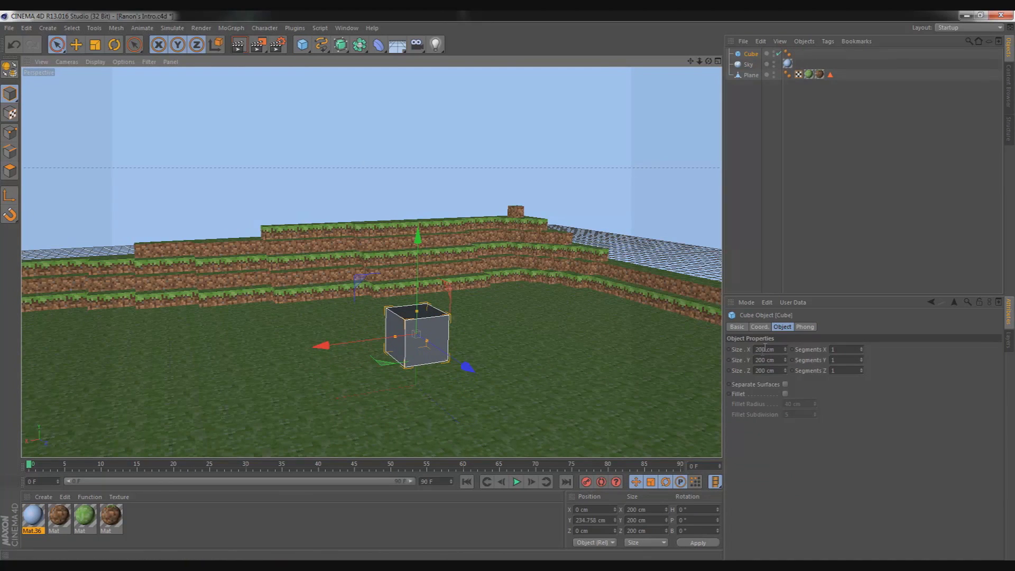
- Set the cube's X, Y and Z sizes to 100 cm each
left_click_drag(763, 349, 755, 359)
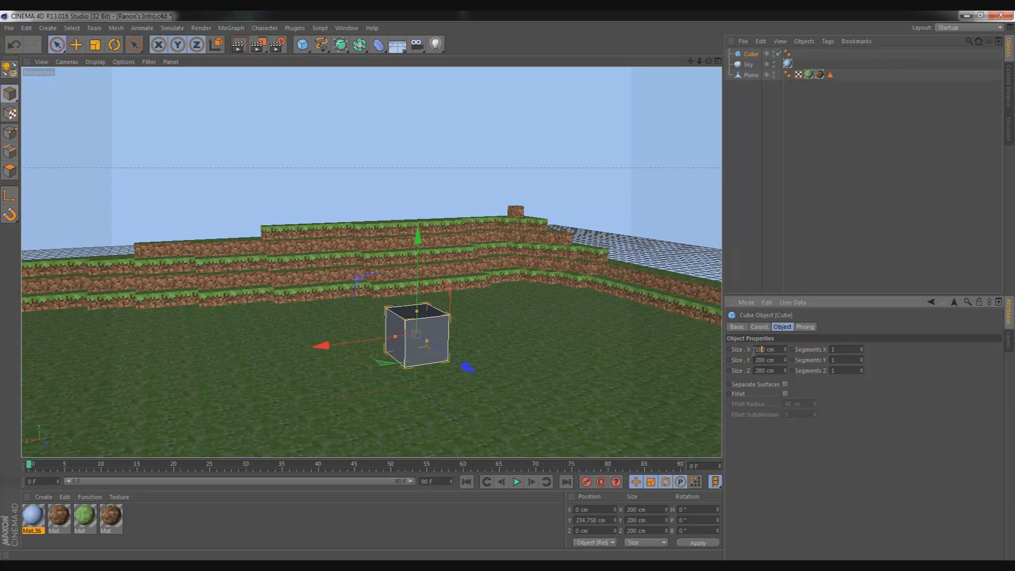
type("100")
left_click(760, 360)
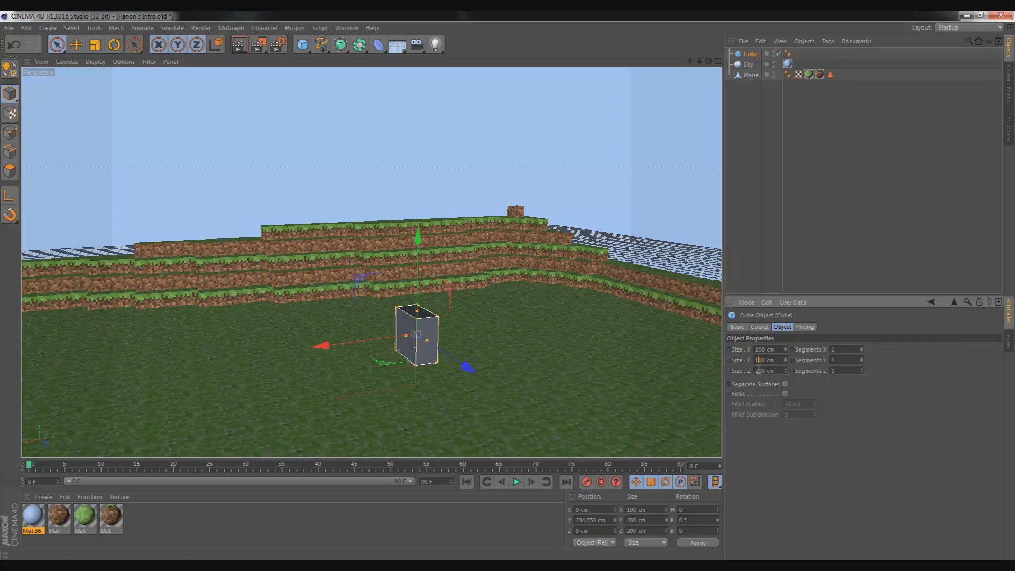
left_click(759, 370)
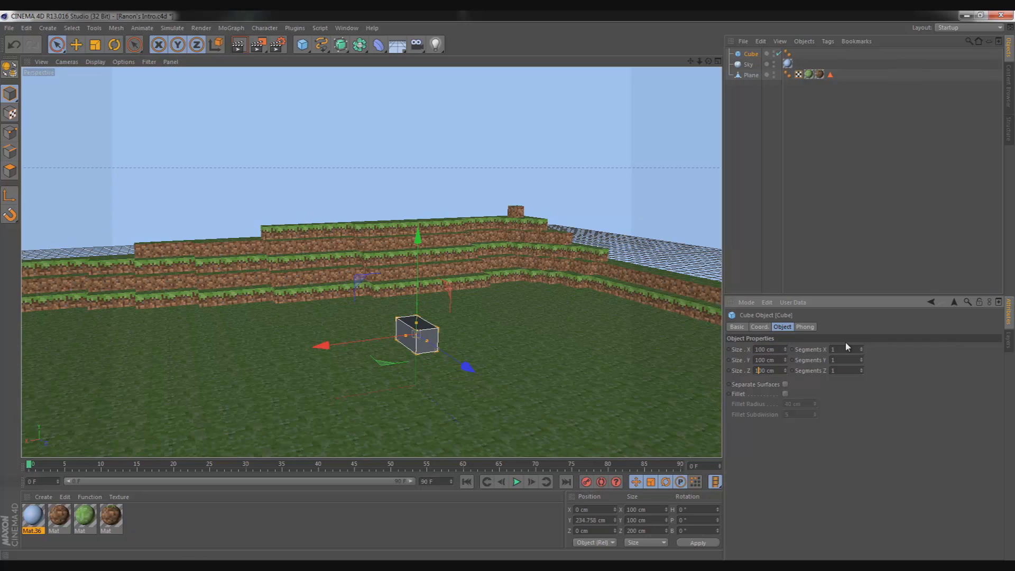
key("Return")
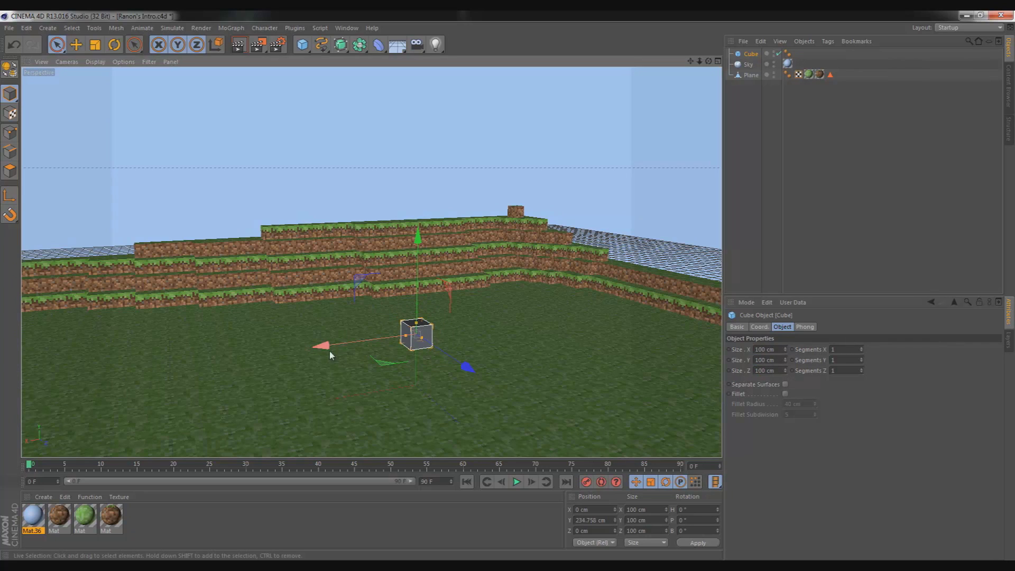
- Lower the cube along the Y axis toward the grass ground
left_click_drag(330, 351, 389, 395, "alt")
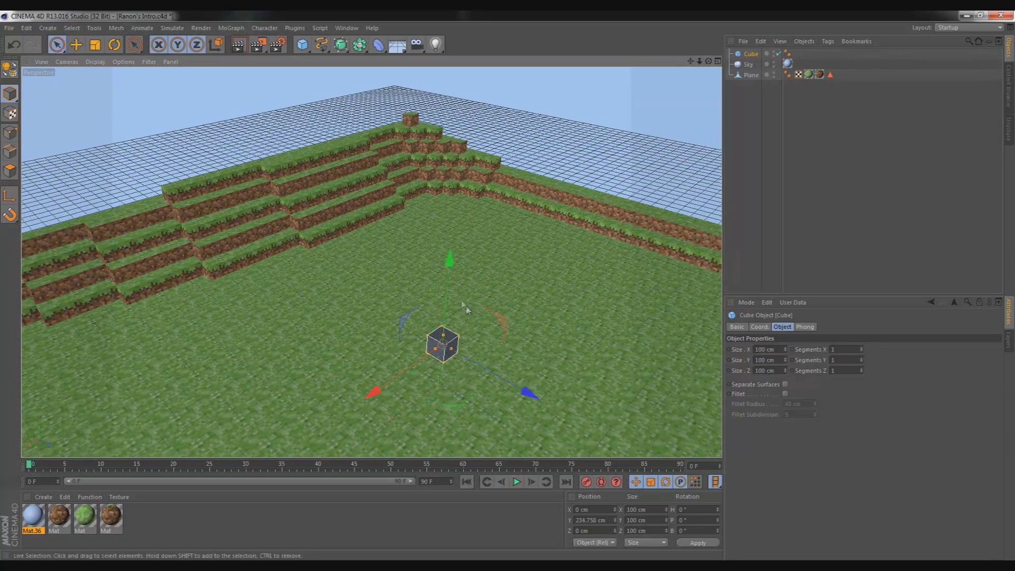
left_click_drag(446, 305, 444, 325)
left_click(326, 310)
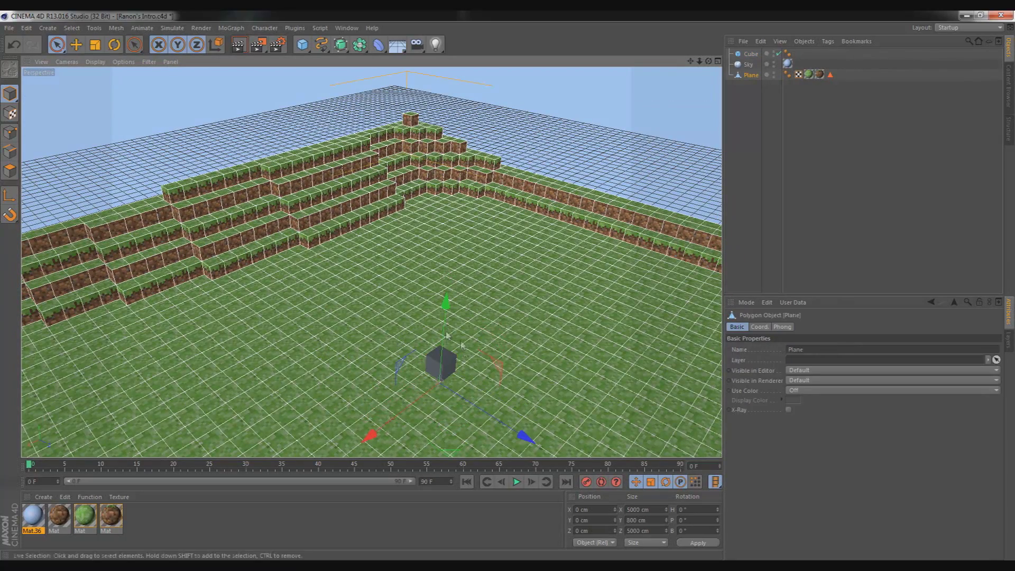
left_click_drag(423, 423, 377, 430, "alt")
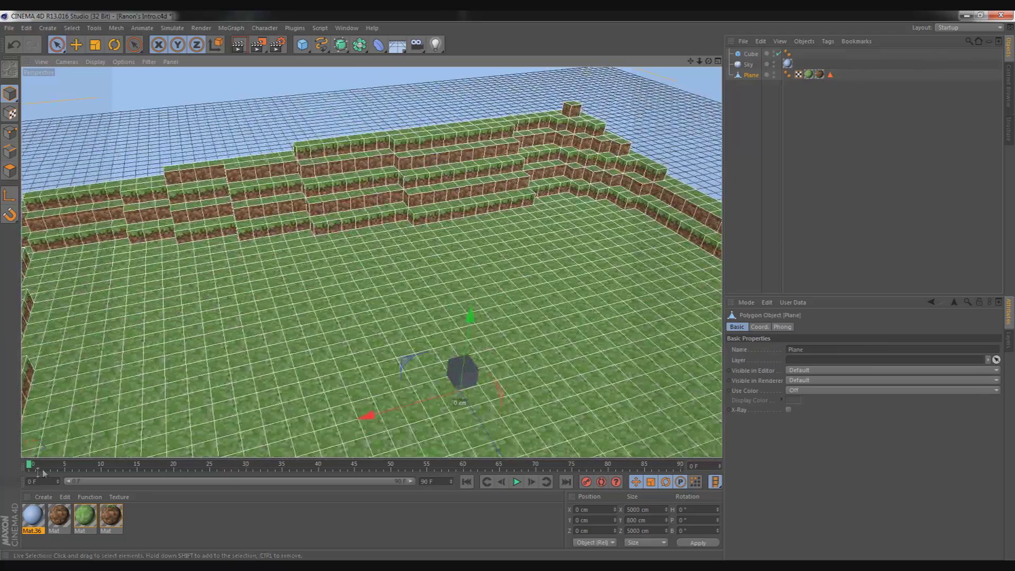
- Create a new material, set its color to white with R, G and B at 255, and apply it to the cube
left_click(44, 498)
left_click(59, 397)
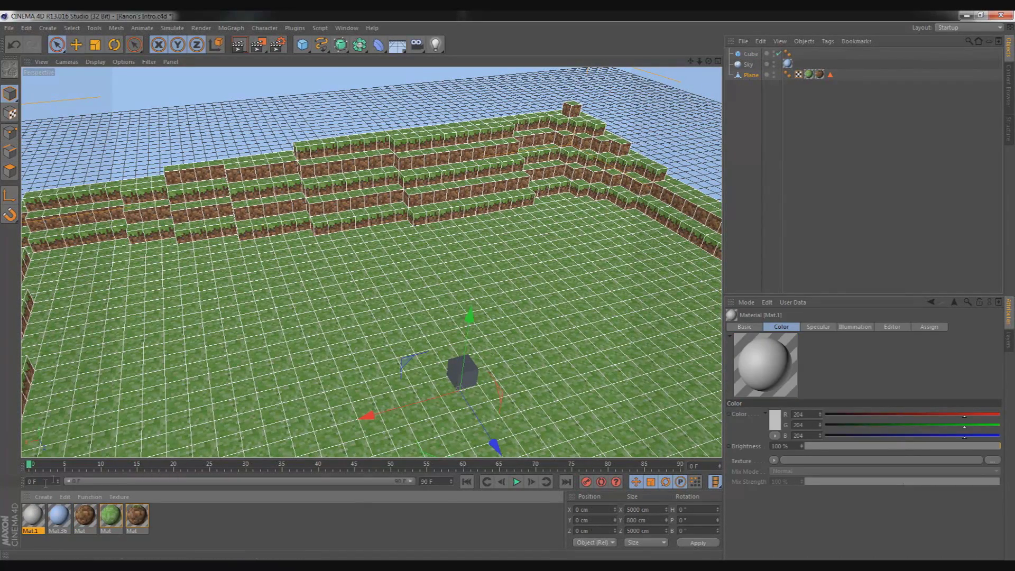
left_click_drag(969, 438, 1000, 436)
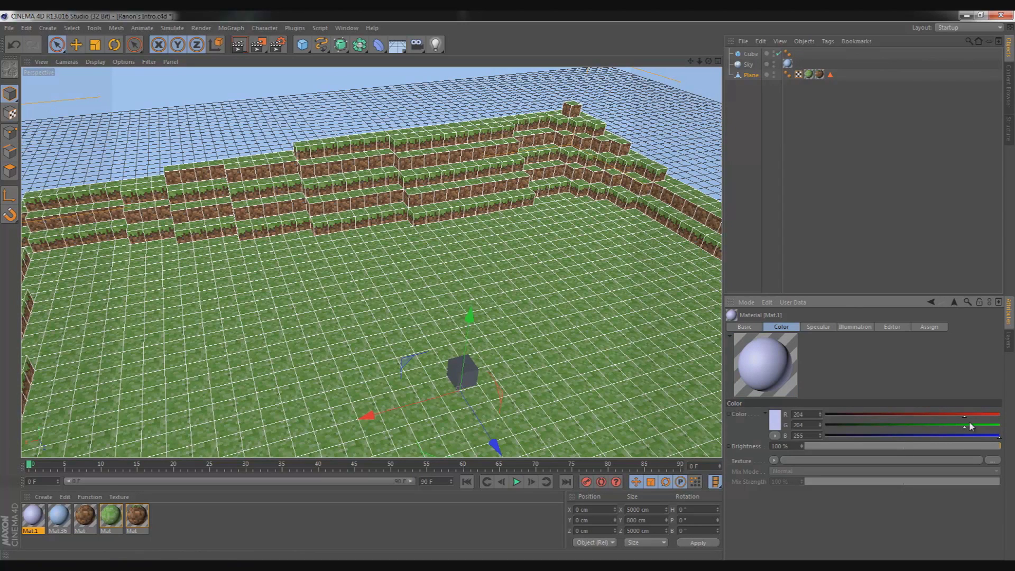
left_click_drag(967, 426, 999, 425)
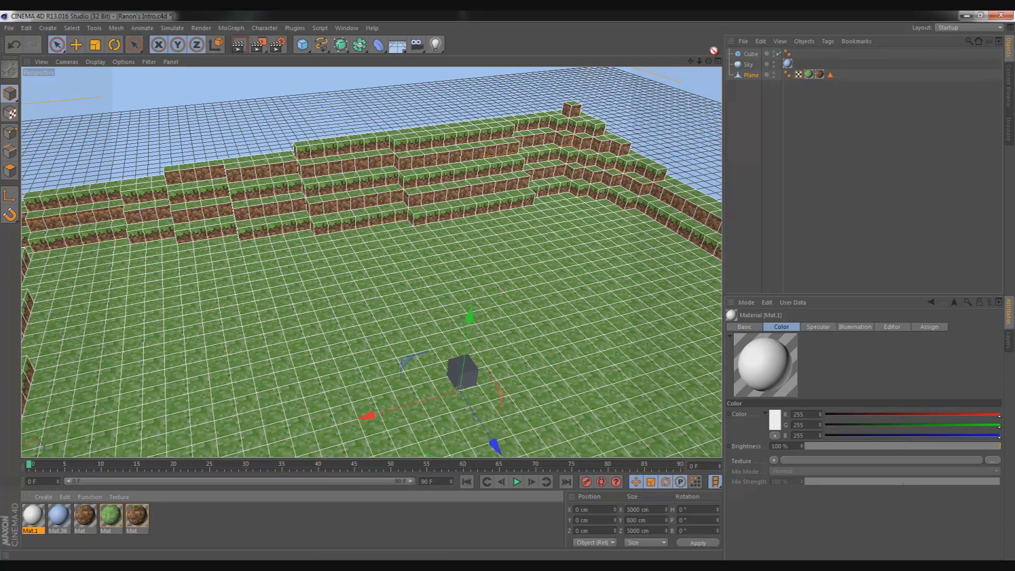
left_click_drag(753, 55, 753, 51)
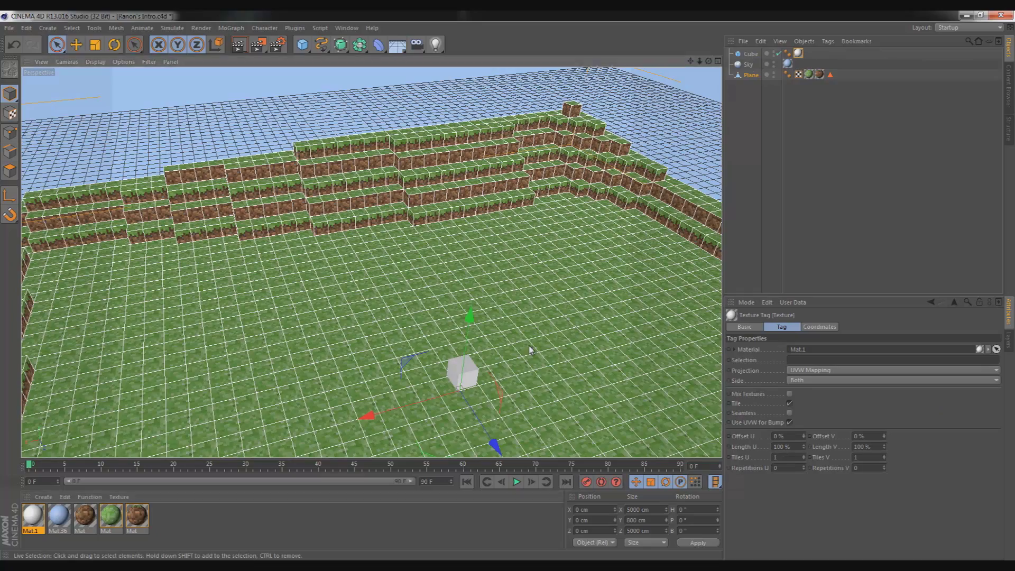
- Enable transparency on the white material Mat.1 at 49% brightness and render the view to check the cube
left_click_drag(516, 405, 568, 382, "alt")
left_click(40, 498)
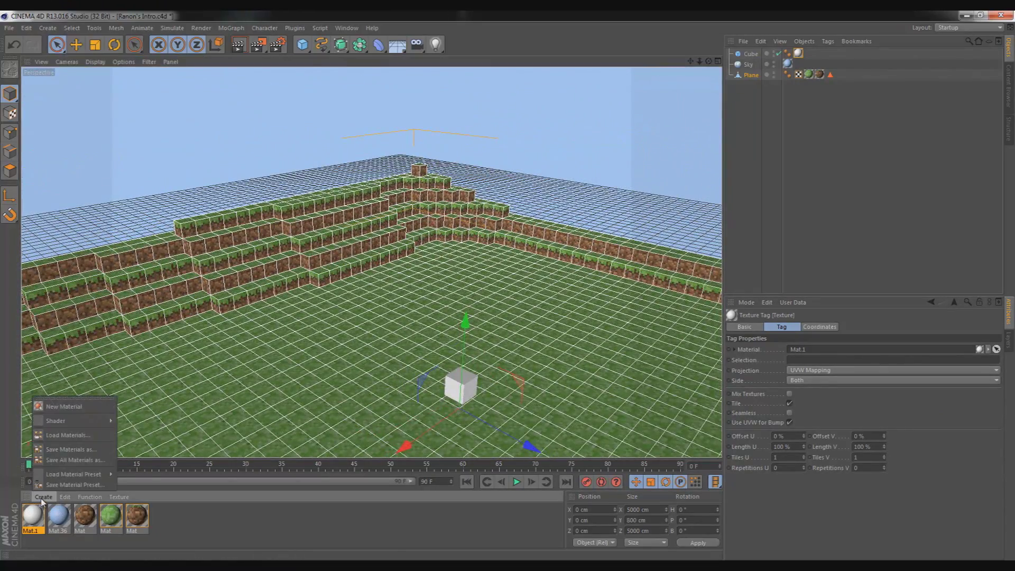
left_click(35, 526)
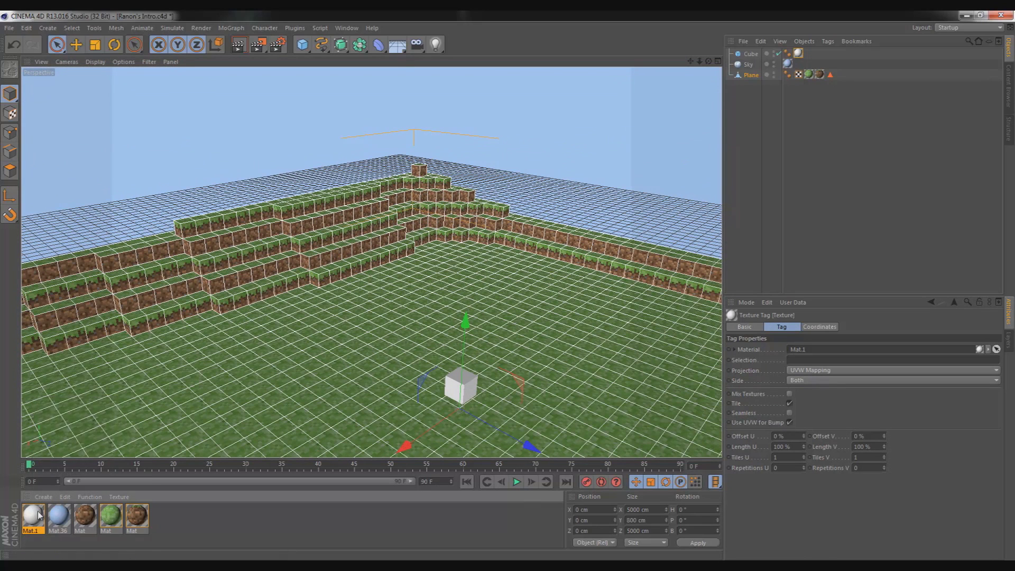
right_click(39, 513)
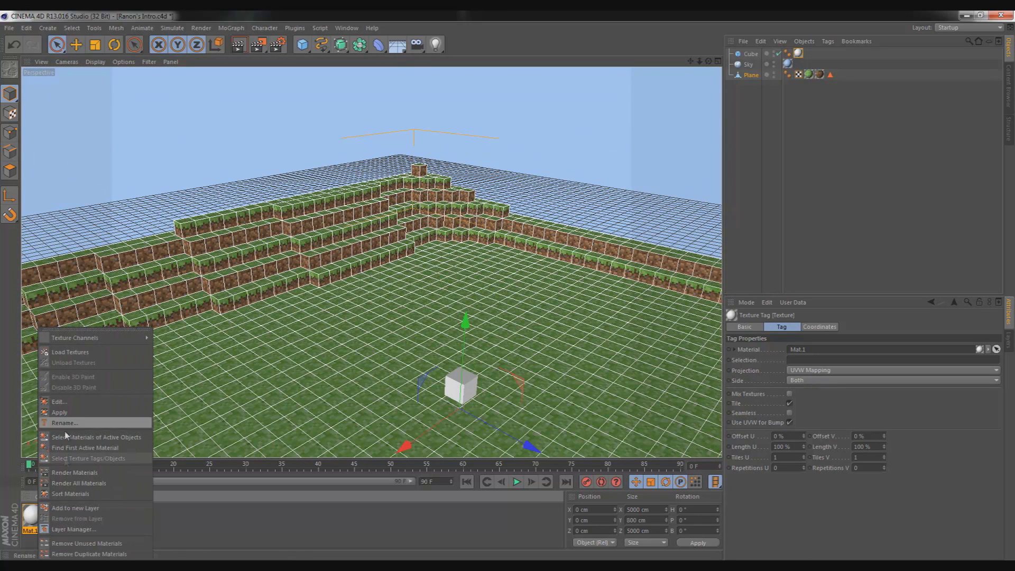
left_click(58, 402)
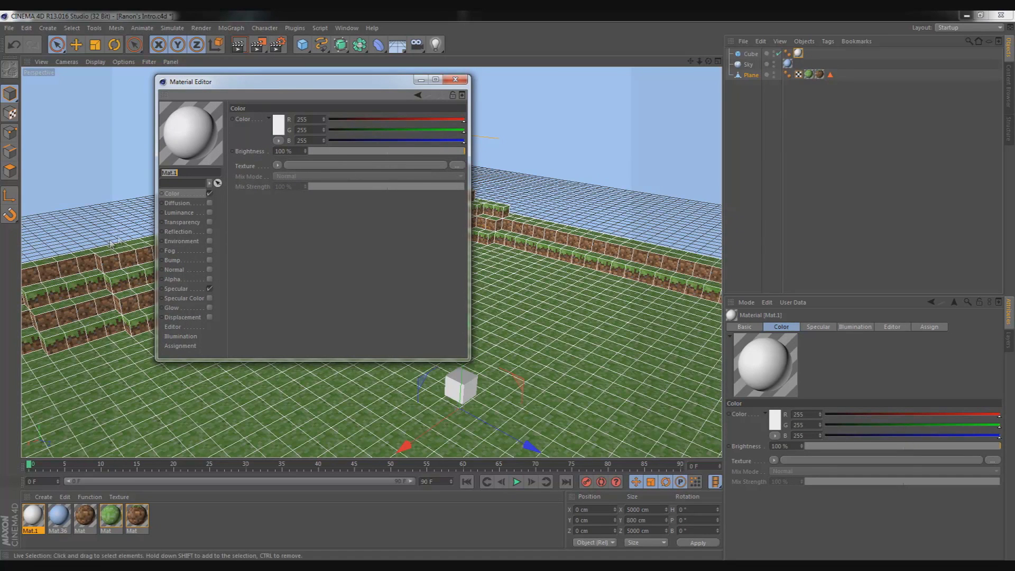
left_click(191, 223)
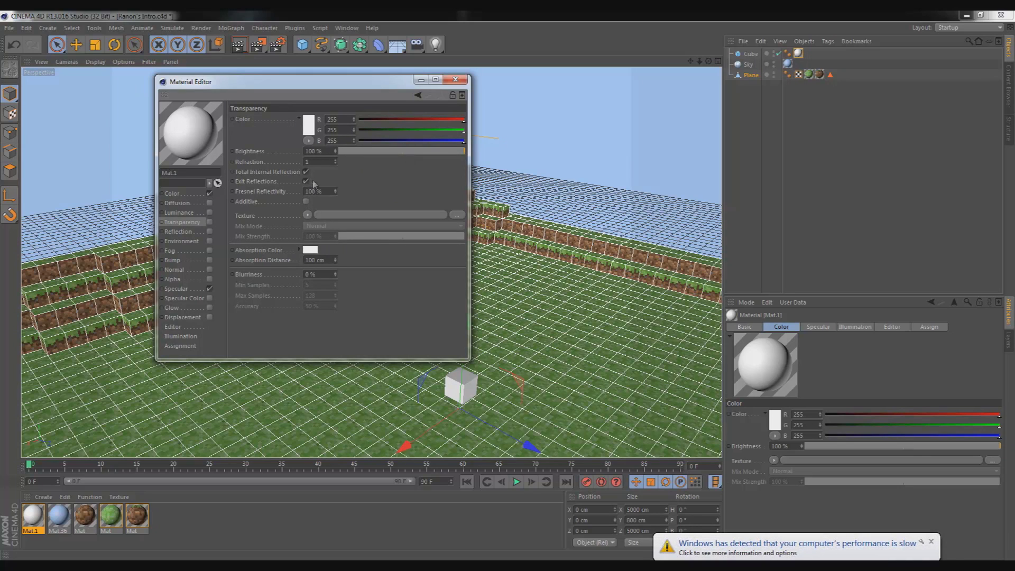
left_click(210, 223)
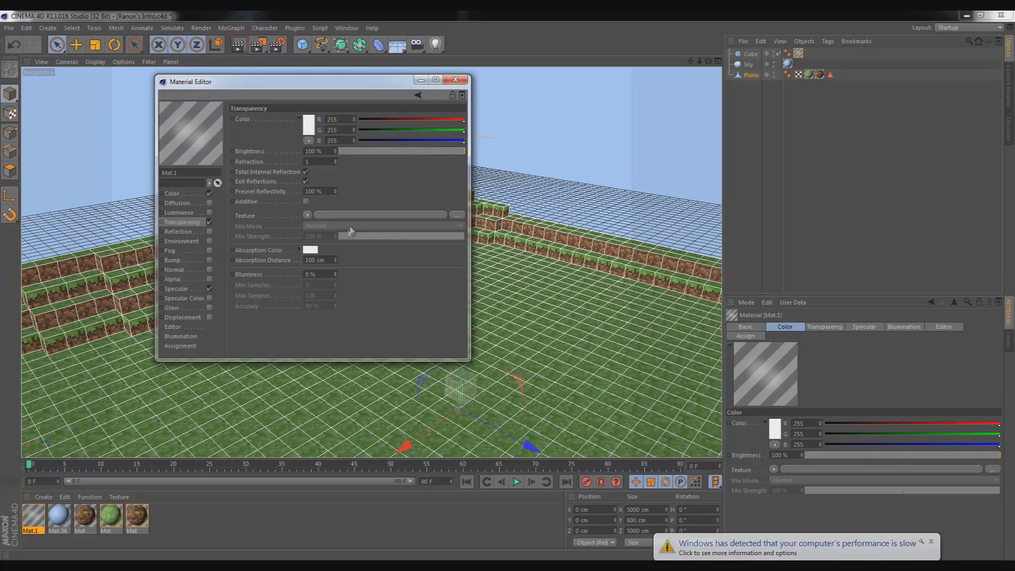
left_click_drag(458, 153, 401, 156)
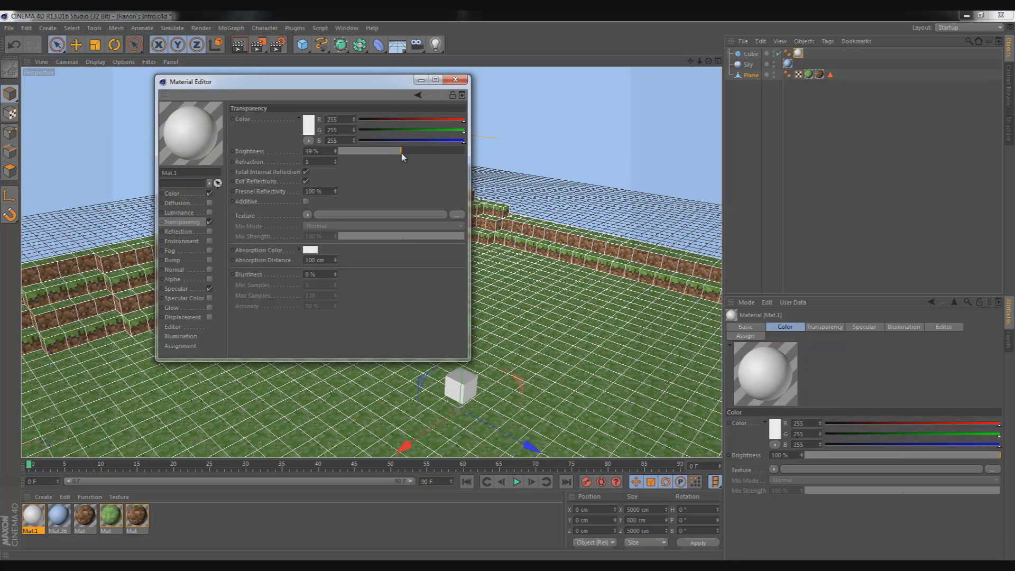
left_click(456, 79)
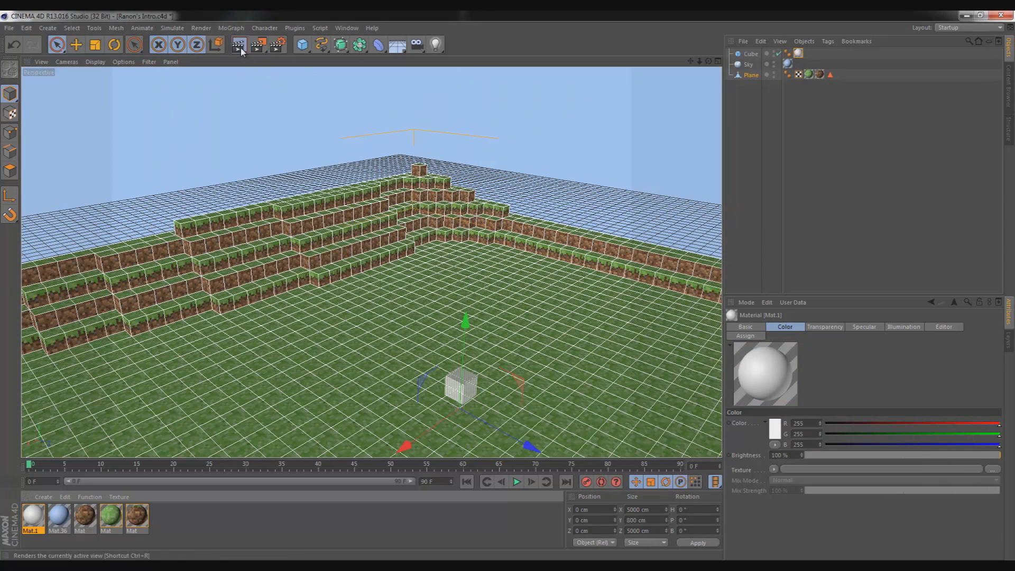
left_click(239, 45)
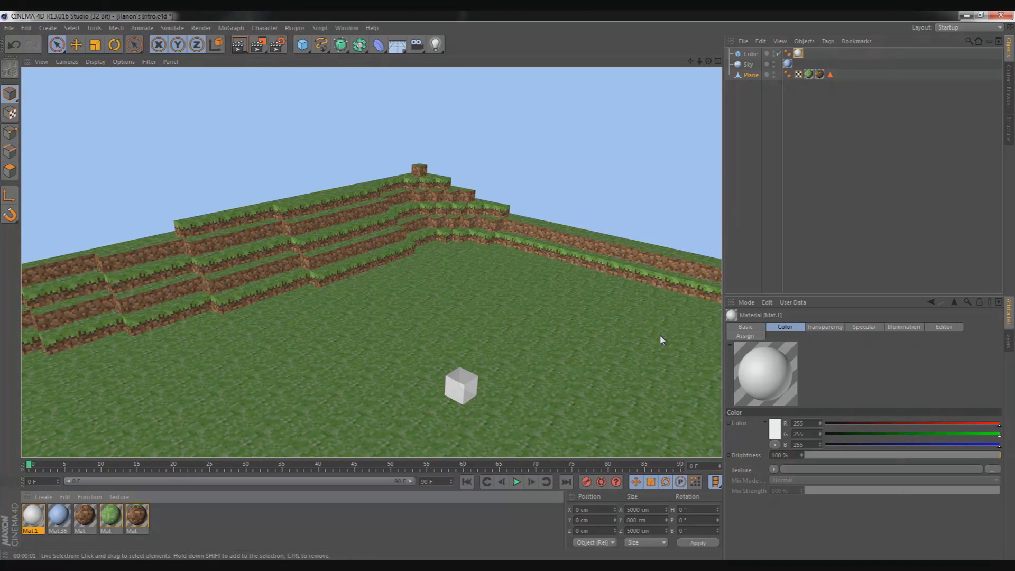
- Raise the cube along the Y axis to about 2732 cm, high above the terrain
left_click(461, 386)
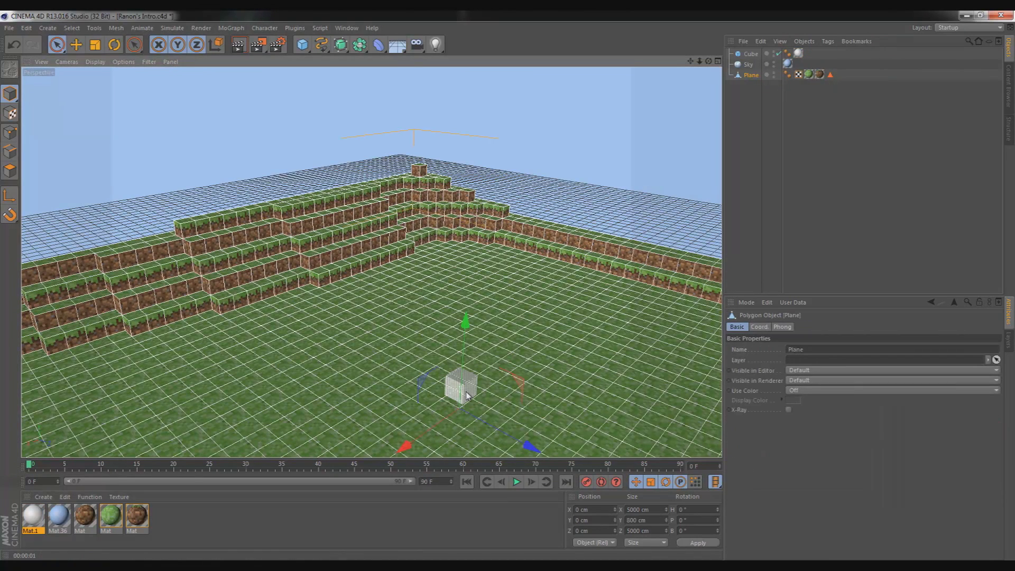
left_click_drag(462, 348, 467, 389)
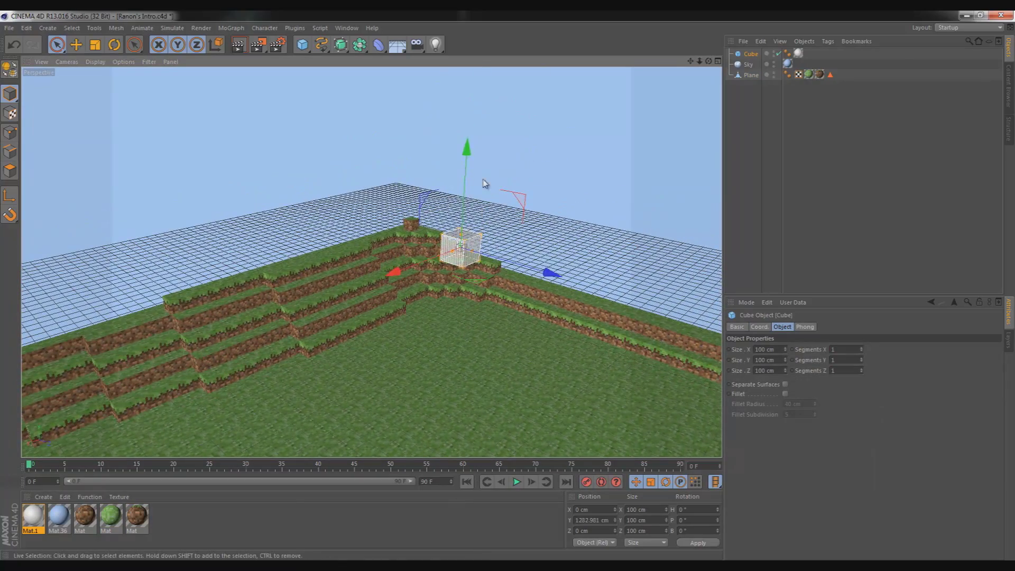
left_click_drag(507, 286, 509, 289)
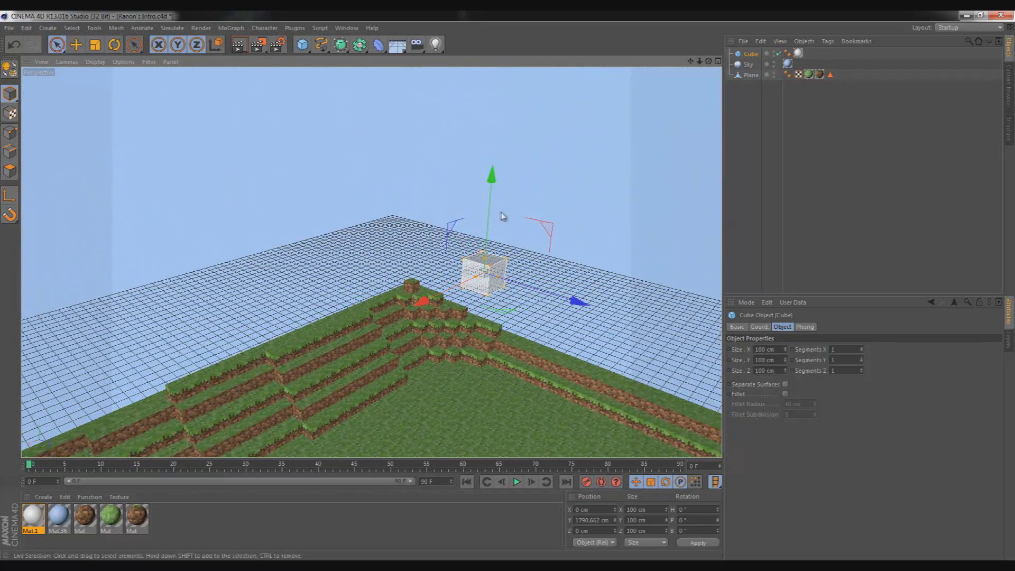
left_click_drag(503, 215, 509, 204)
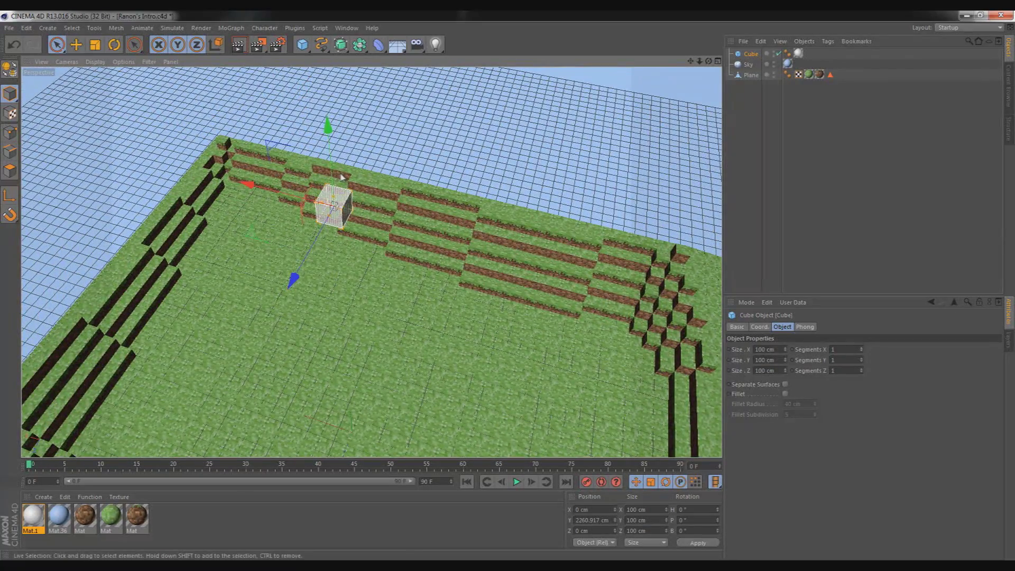
left_click_drag(343, 177, 343, 69)
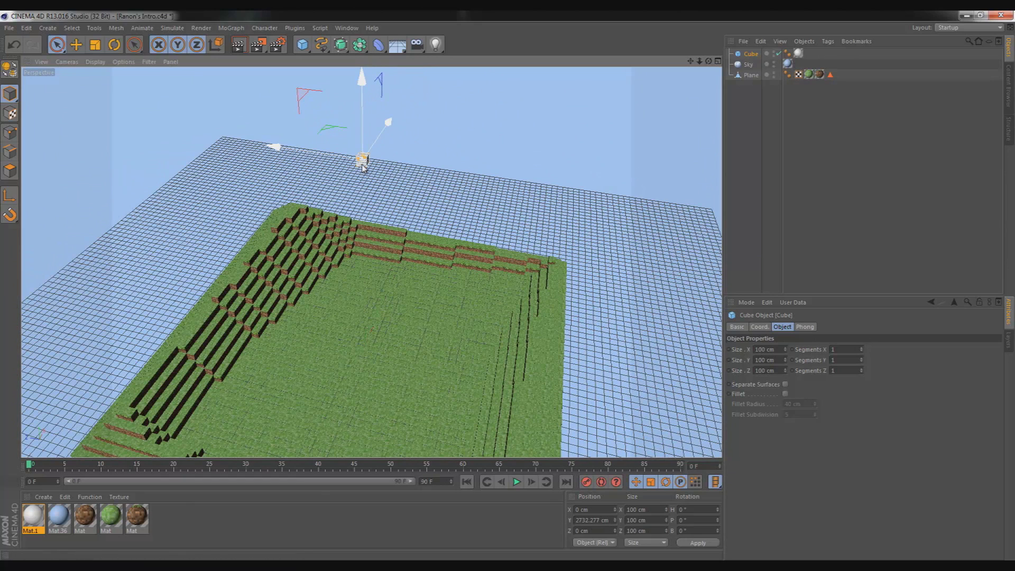
- Duplicate the cube with copy and paste and move the copy along the X axis to about 104 cm
left_click(761, 42)
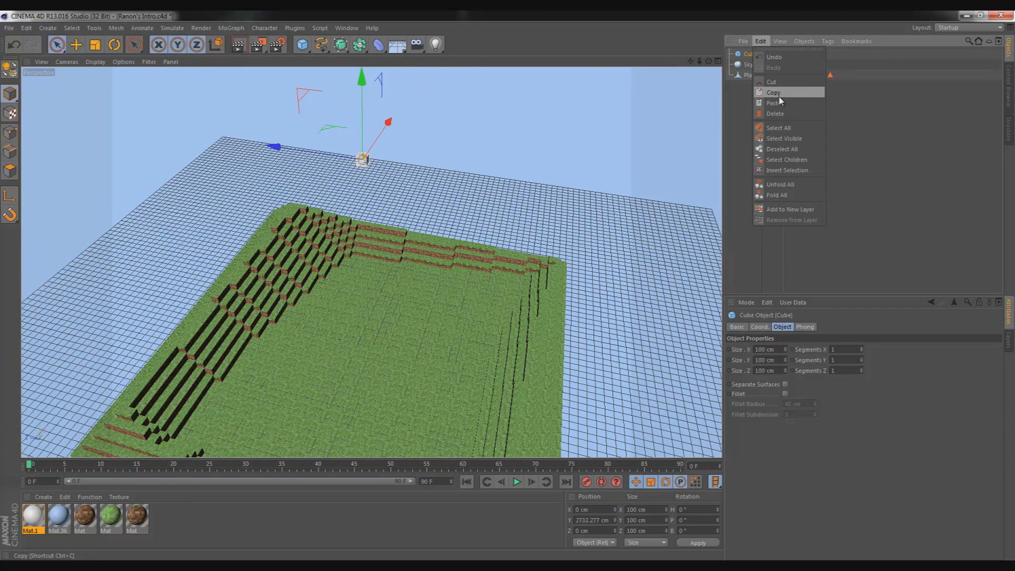
left_click(779, 94)
left_click(761, 42)
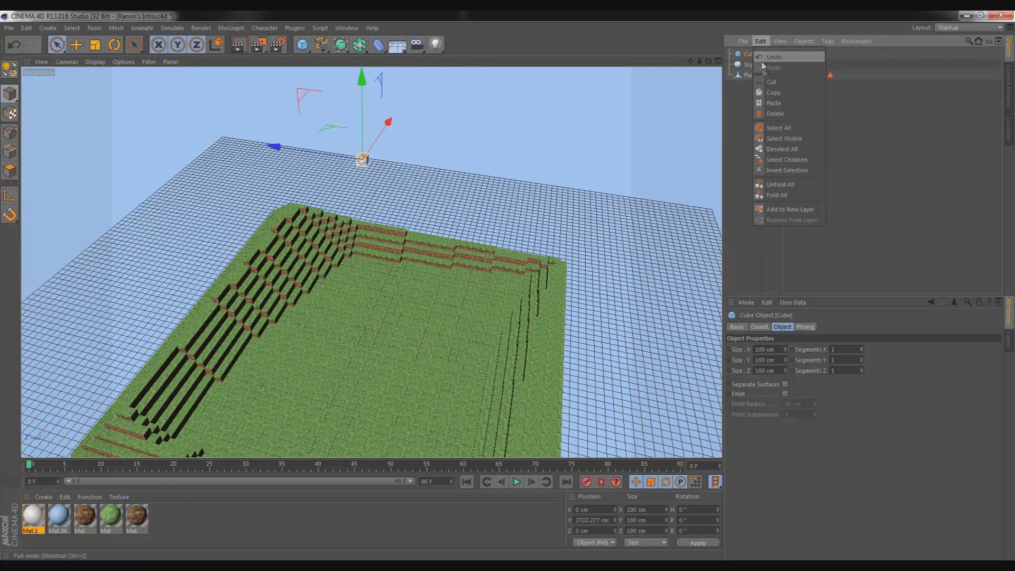
left_click(775, 104)
left_click_drag(383, 130, 386, 126)
left_click_drag(371, 174, 458, 297, "alt")
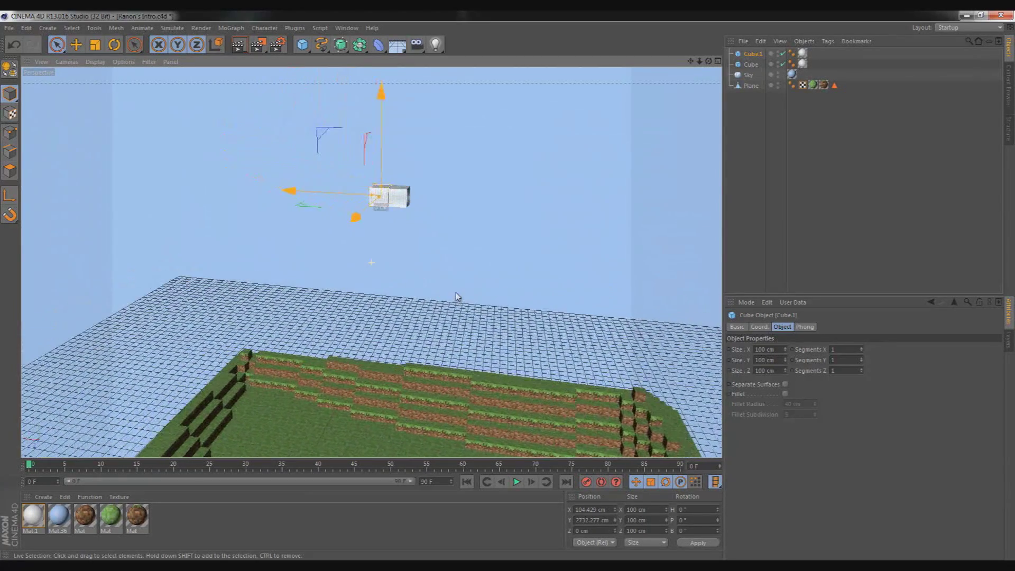
- Adjust the duplicate Cube.1 along X to about 97 cm so it sits flush against the original cube
left_click_drag(362, 203, 348, 201)
left_click(376, 165)
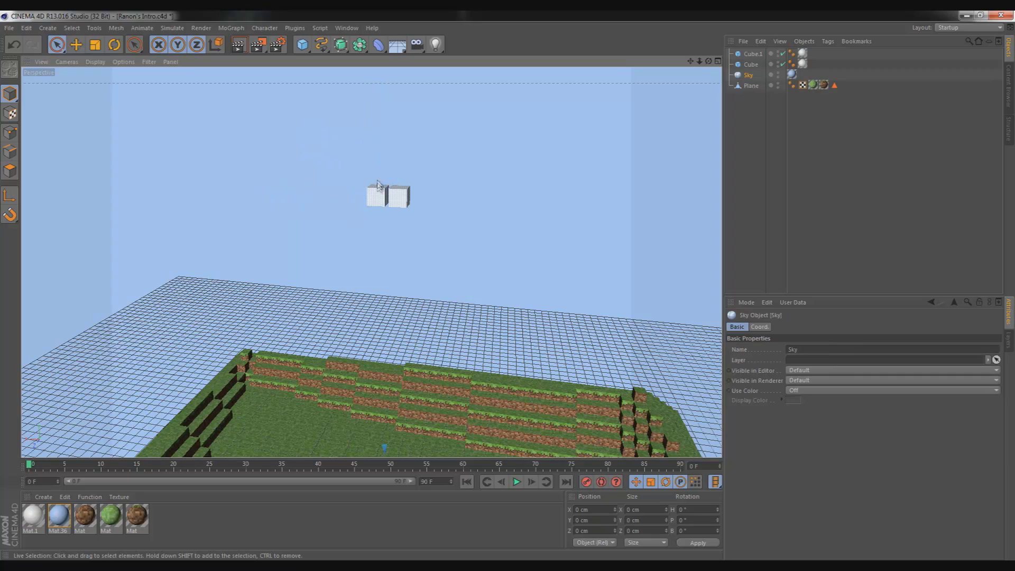
left_click(377, 189)
left_click_drag(346, 194, 350, 199)
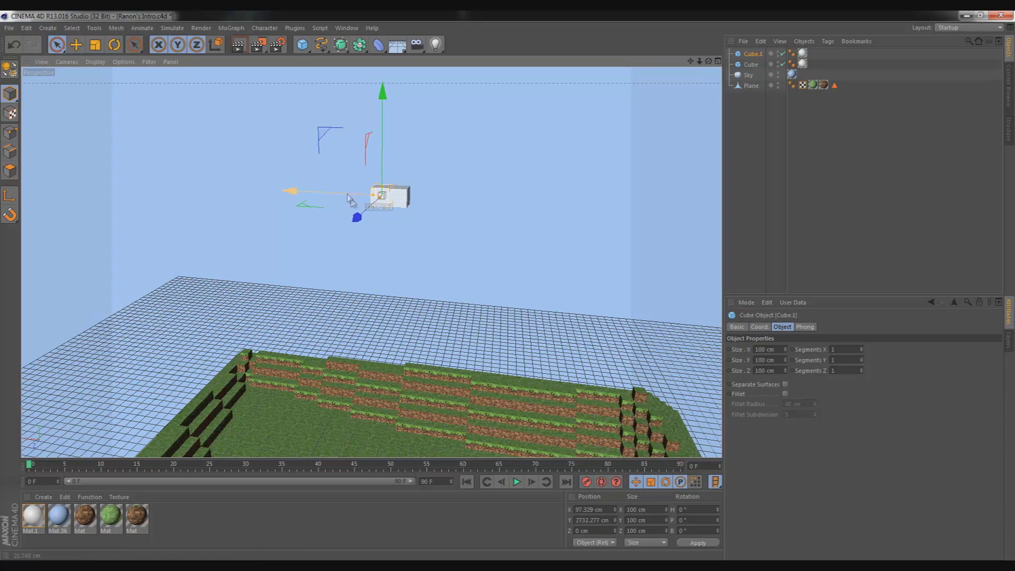
mouse_move(404, 262)
left_mouse_down("alt")
mouse_move(406, 326)
mouse_move(420, 280)
mouse_move(417, 423)
mouse_move(348, 375)
mouse_move(377, 437)
mouse_move(385, 290)
mouse_move(410, 257)
left_mouse_up("alt")
left_click(443, 190)
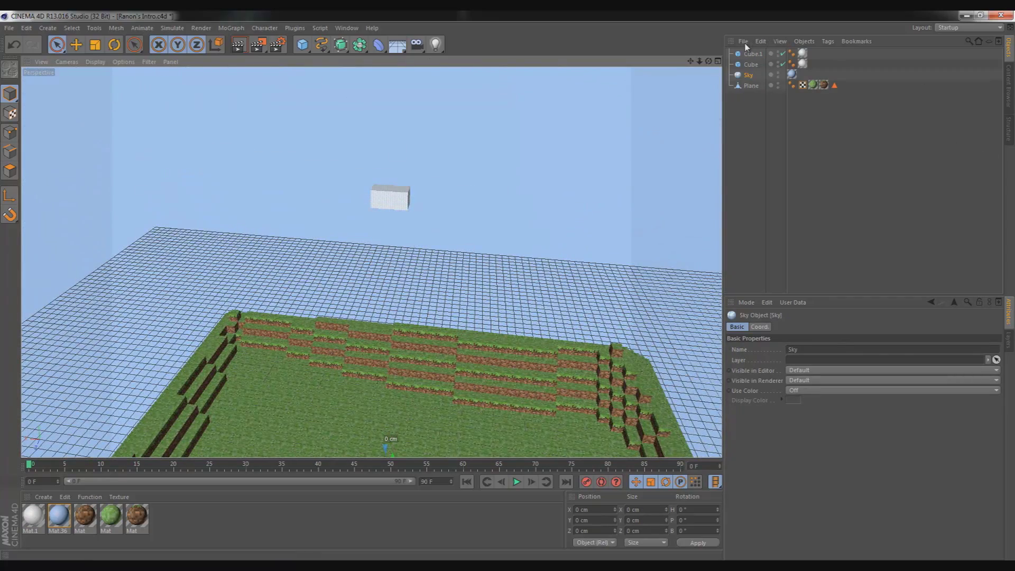
- Paste four more copies of the white cube into the scene
key("ctrl+v")
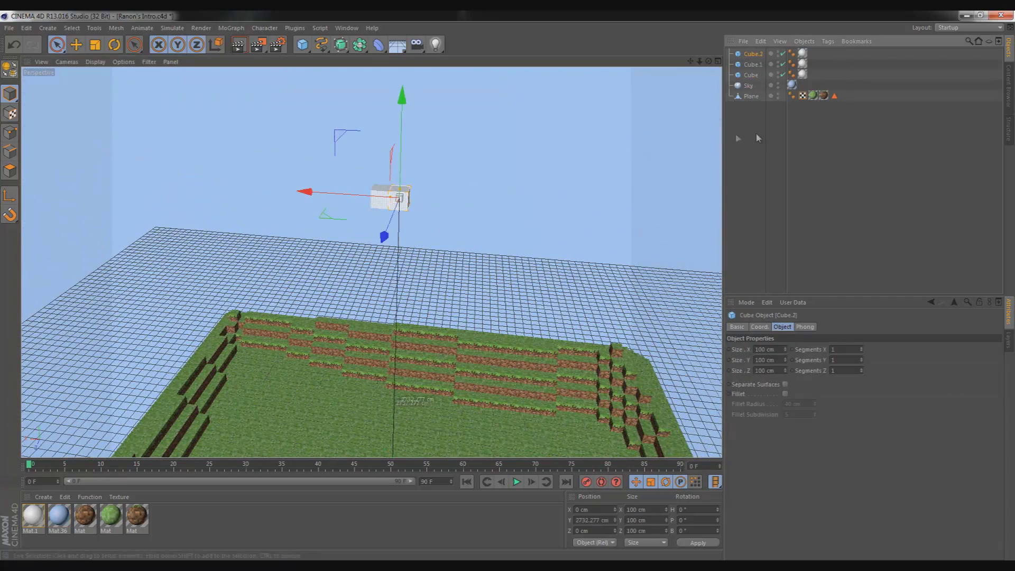
key("ctrl+v")
key("ctrl+v")
key("ctrl+v")
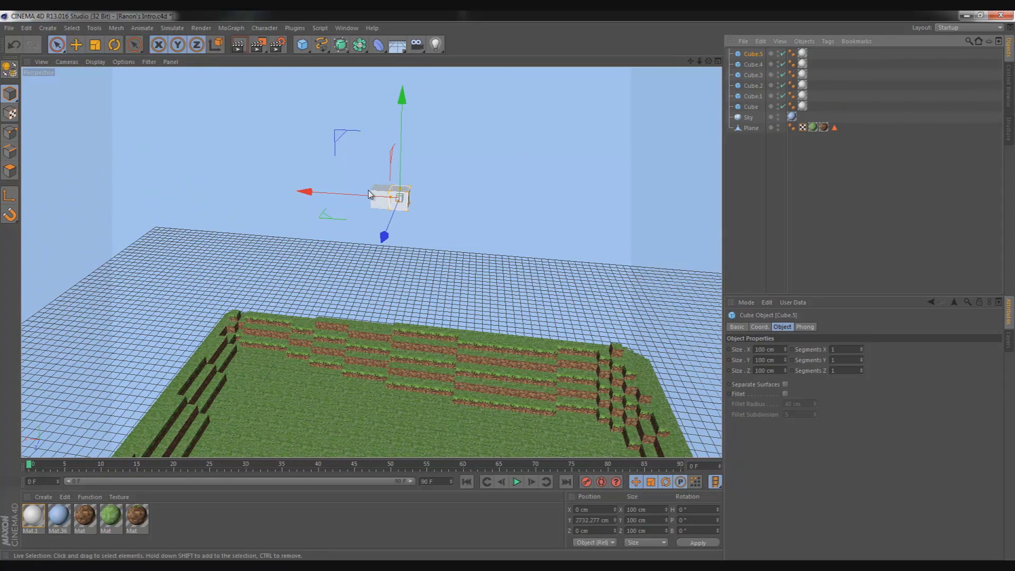
- Place Cube.5 beside the original cube along X, Cube.4 at about Z 87 cm, and Cube.3 at about X -106 cm, Z 90 cm
left_click_drag(364, 200, 386, 249)
left_click(754, 64)
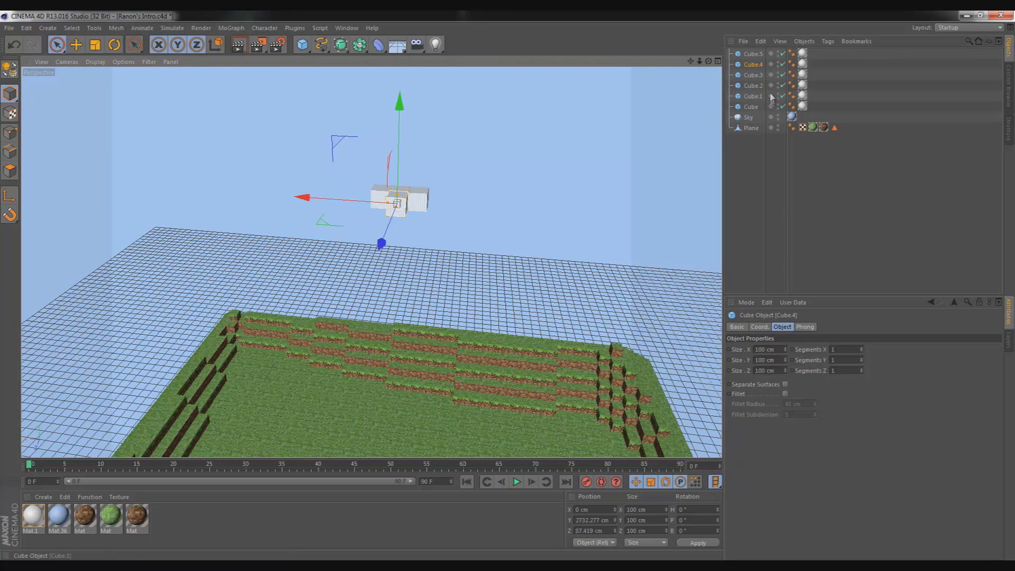
left_click(753, 74)
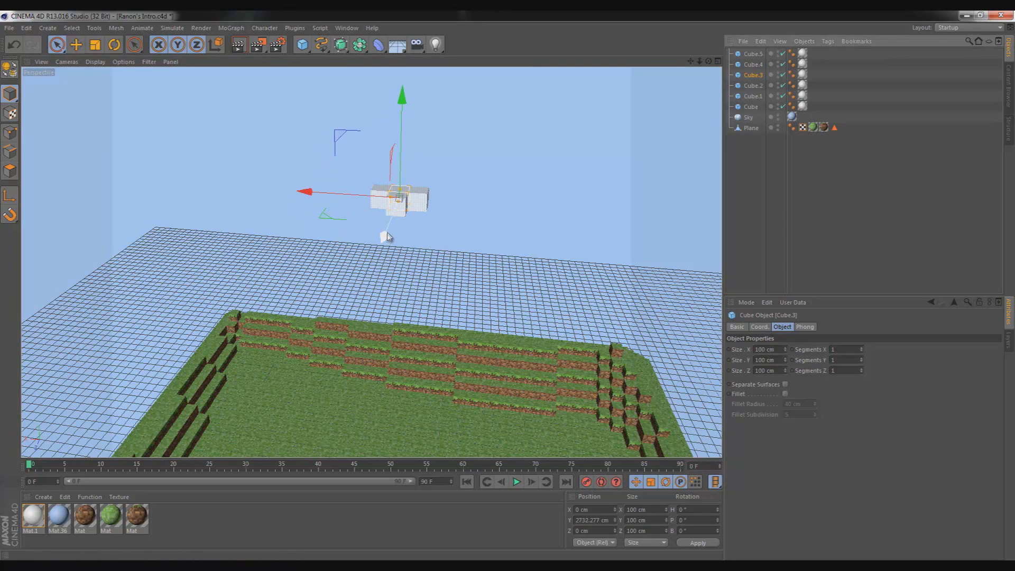
mouse_move(387, 236)
left_mouse_down()
mouse_move(374, 261)
mouse_move(383, 241)
left_mouse_up()
left_click_drag(333, 204, 398, 248)
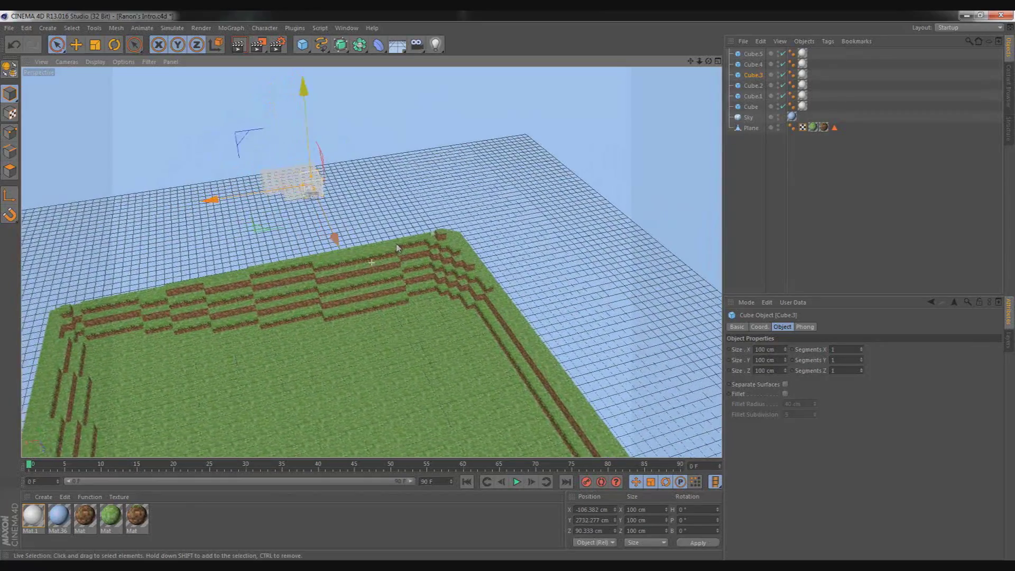
- Move Cube.2 along X to about 188 cm to extend the cloud's row and render a preview of the view
left_click(753, 85)
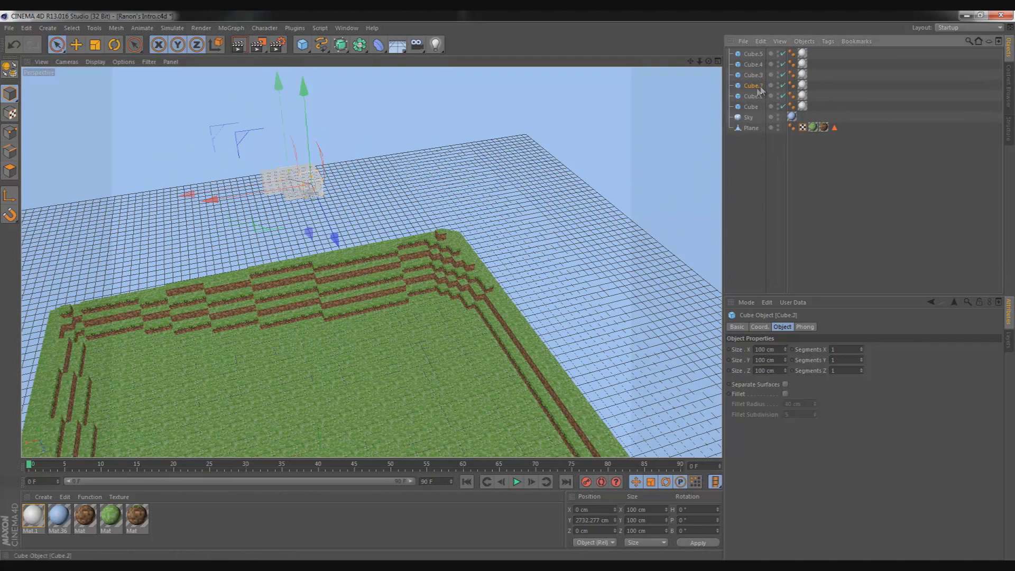
left_click_drag(212, 198, 191, 202)
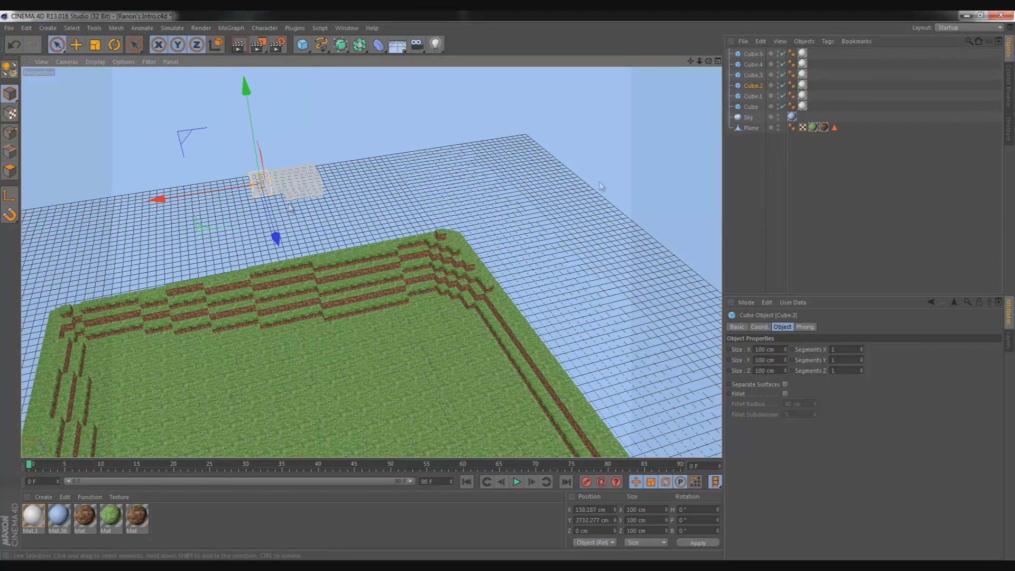
left_click(754, 97)
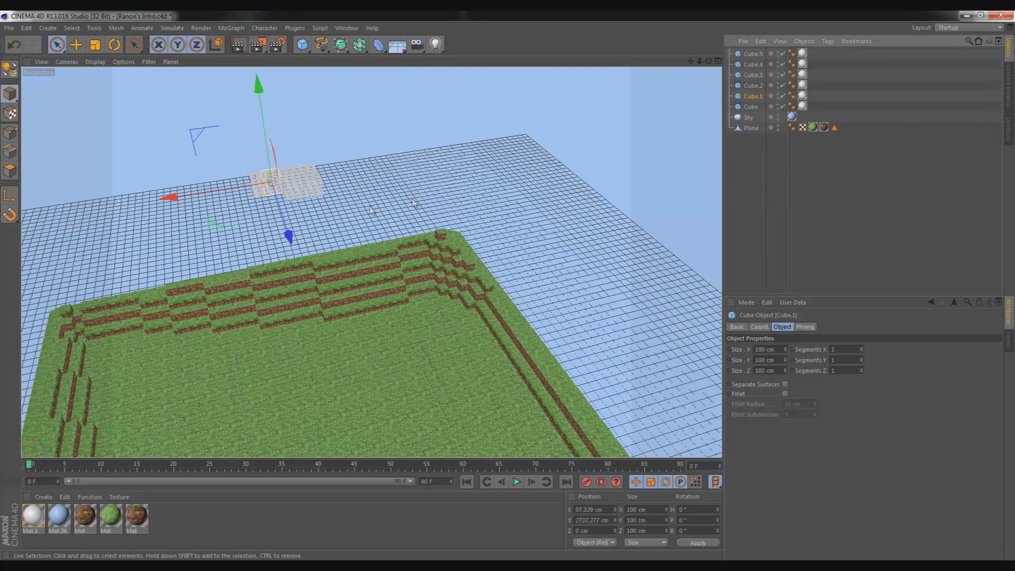
left_click(256, 186)
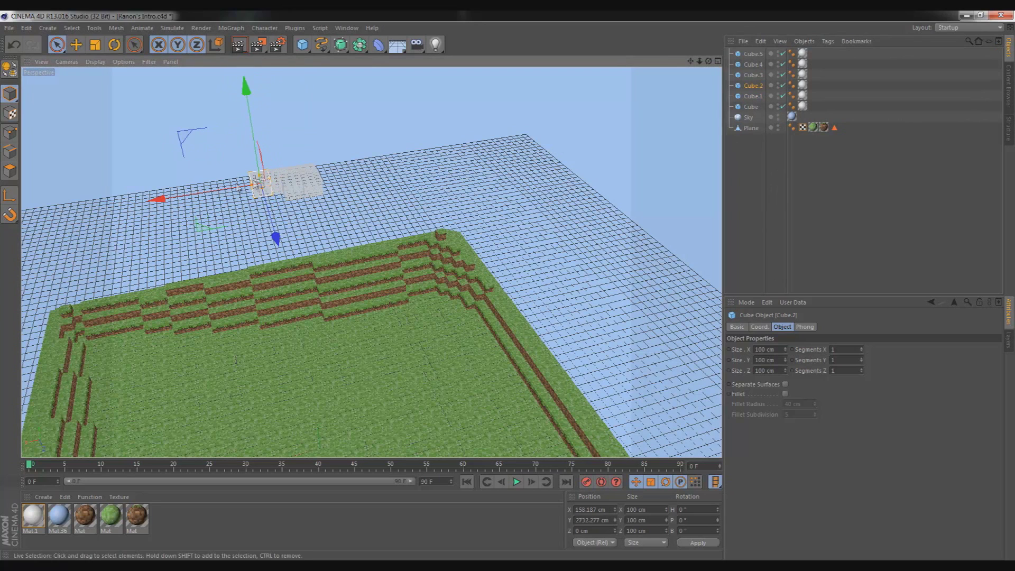
left_click(204, 193)
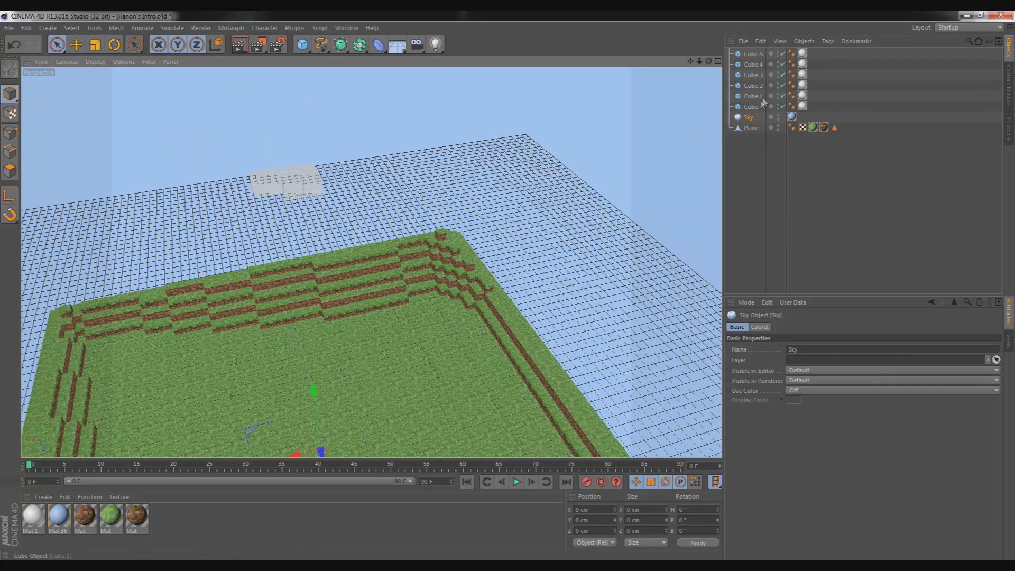
left_click(753, 85)
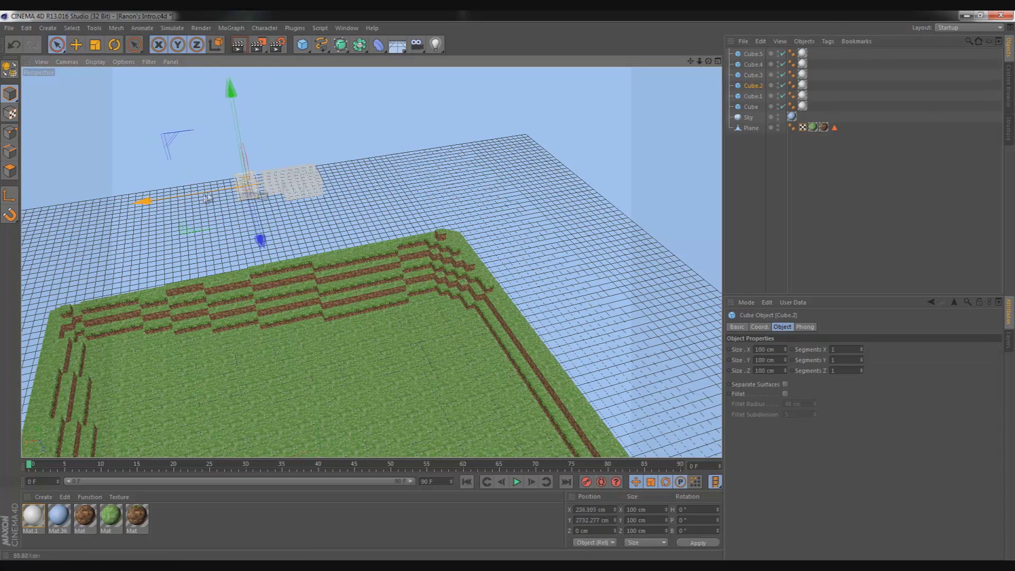
left_click_drag(208, 197, 224, 196)
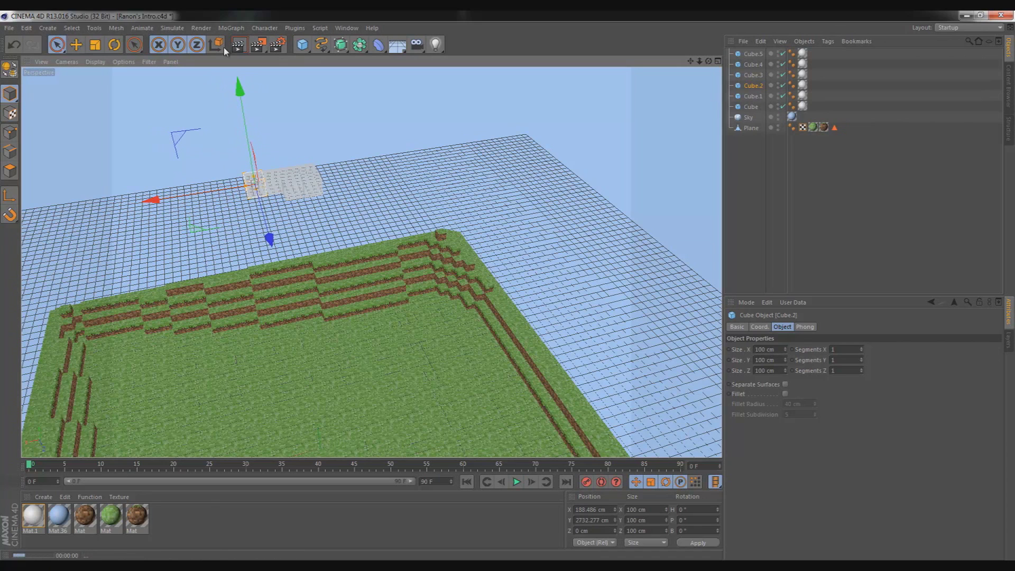
left_click(238, 45)
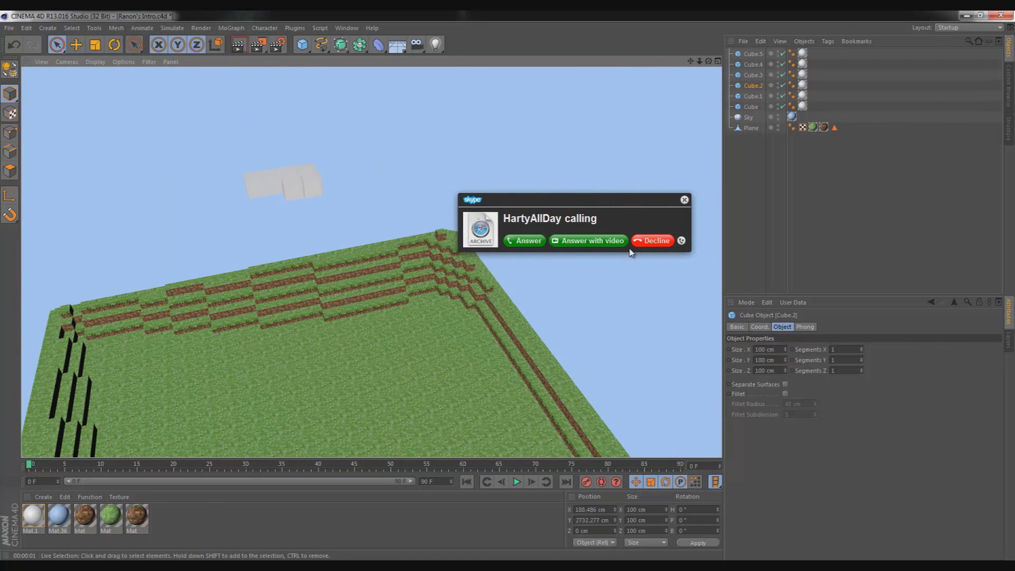
- Decline the incoming Skype call and shift Cube.4 along X to about -20 cm
left_click(657, 242)
mouse_move(343, 341)
left_mouse_down("alt")
mouse_move(442, 351)
mouse_move(353, 365)
mouse_move(354, 355)
left_mouse_up("alt")
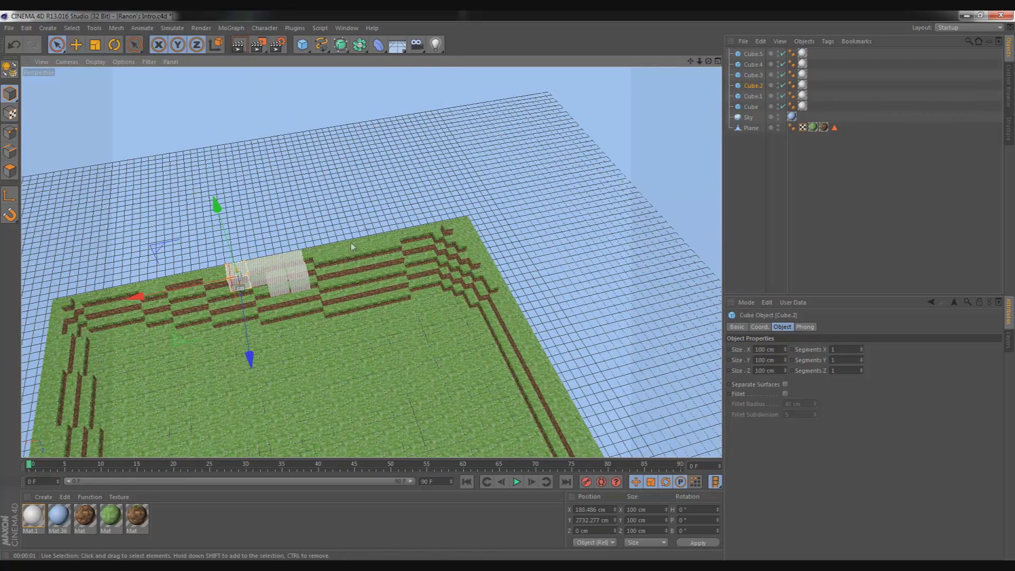
left_click(285, 300)
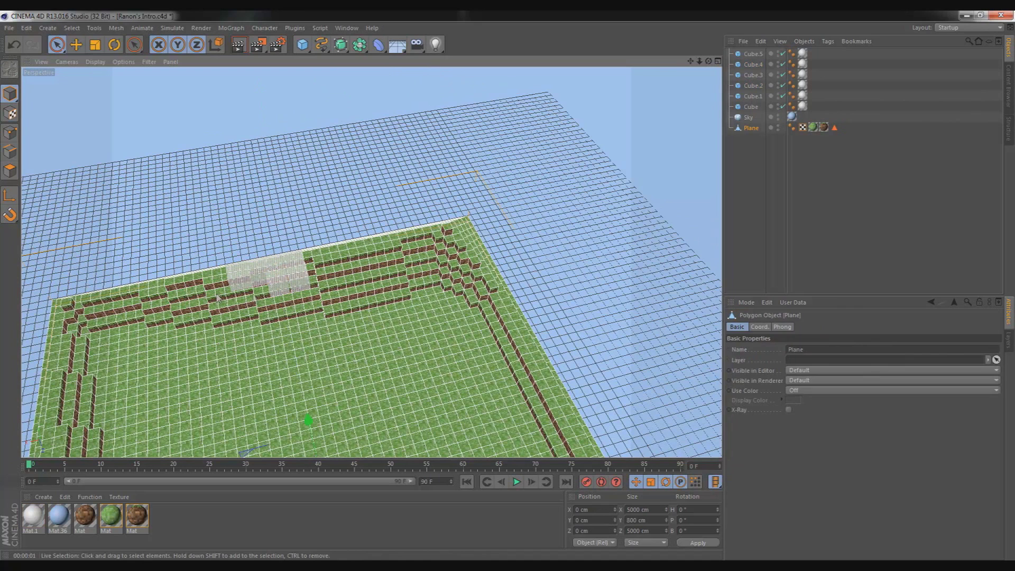
left_click(295, 289)
left_click_drag(244, 295, 248, 293)
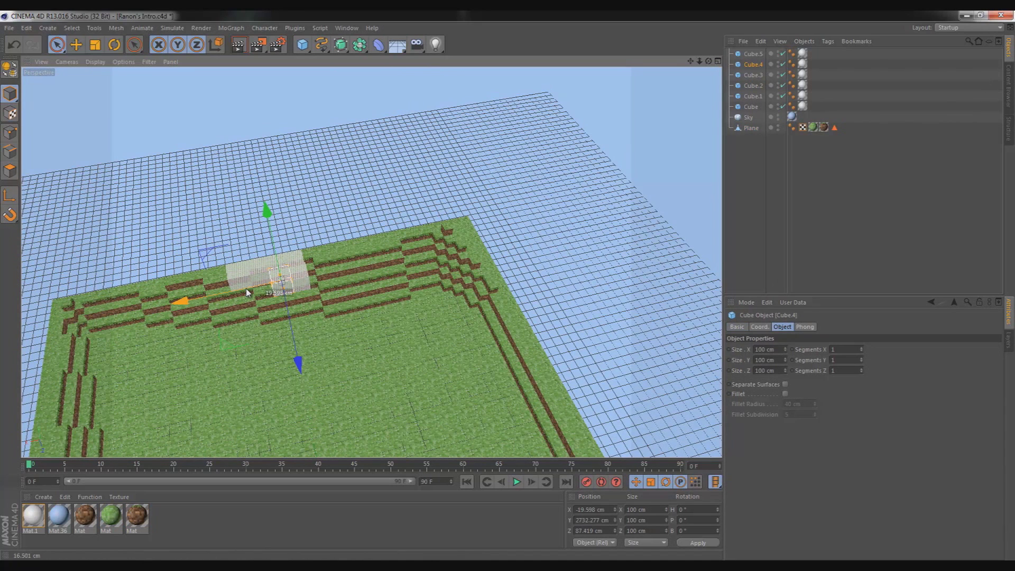
- Quit Skype and confirm the exit to stop further call interruptions
right_click(212, 566)
left_click(216, 495)
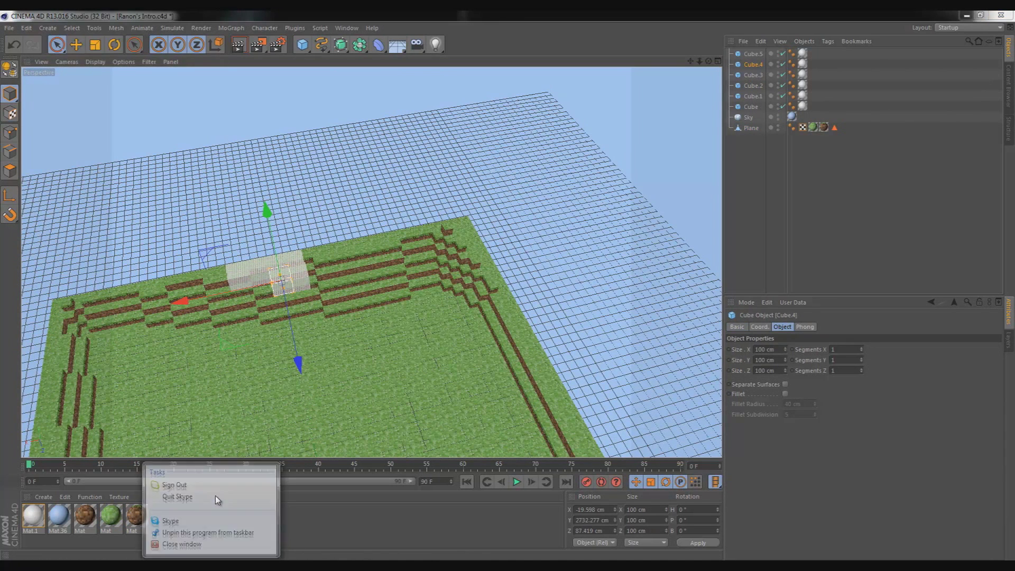
left_click_drag(373, 383, 459, 357, "alt")
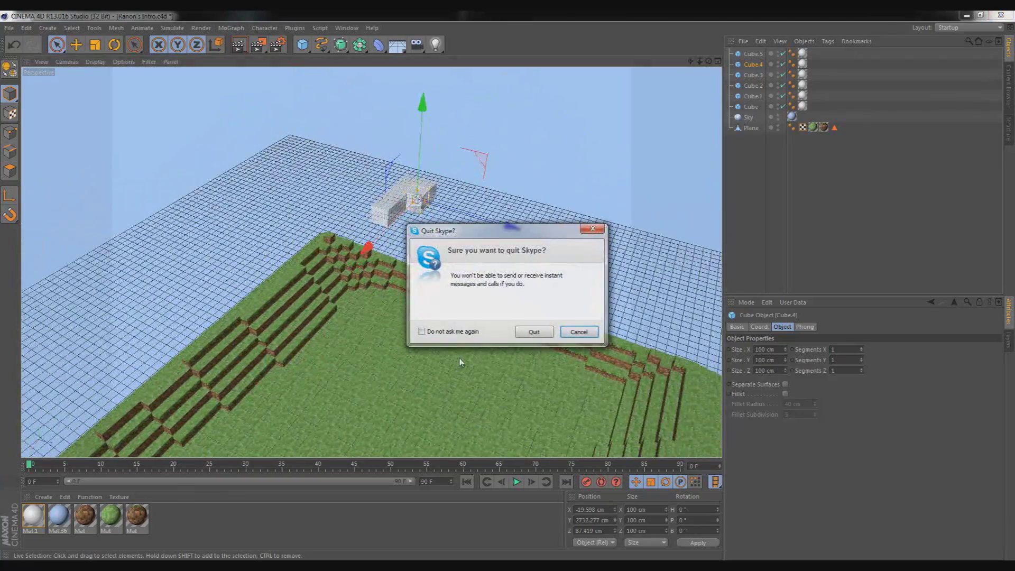
left_click(531, 335)
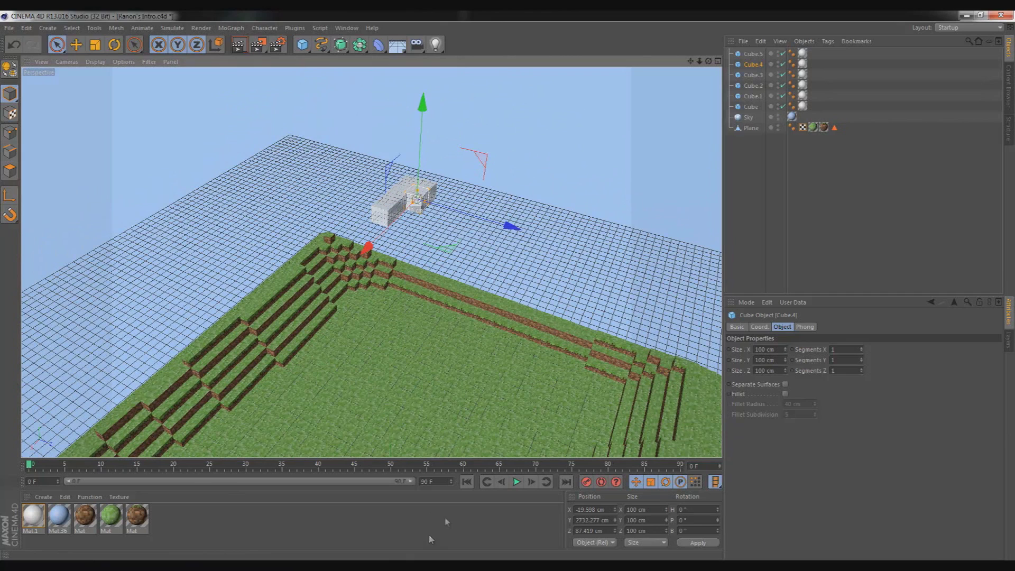
left_click(375, 566)
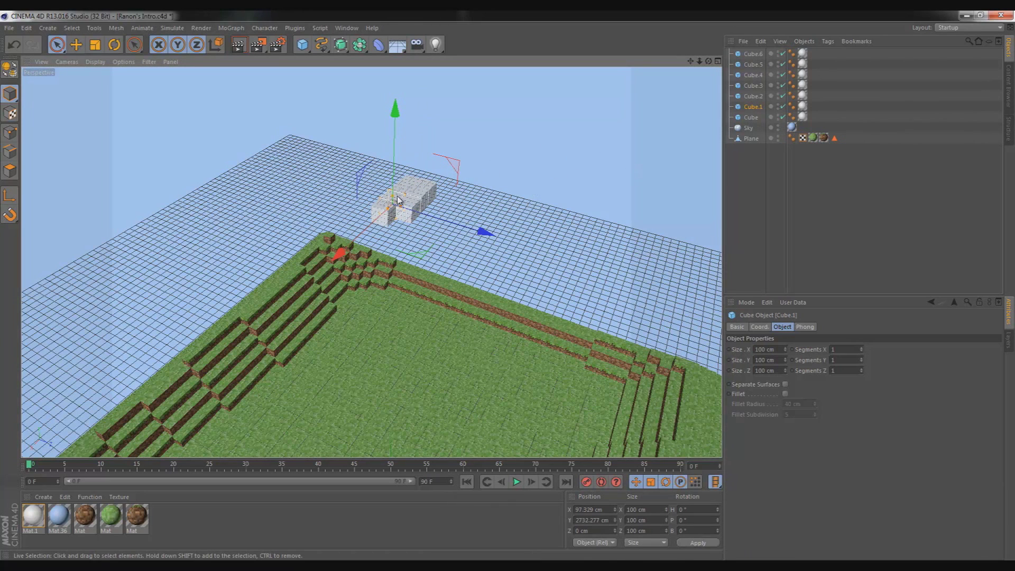
- Copy and paste Cube.2 through Cube.6 and move the five copies along X away from the original cloud
left_click(748, 55, "shift")
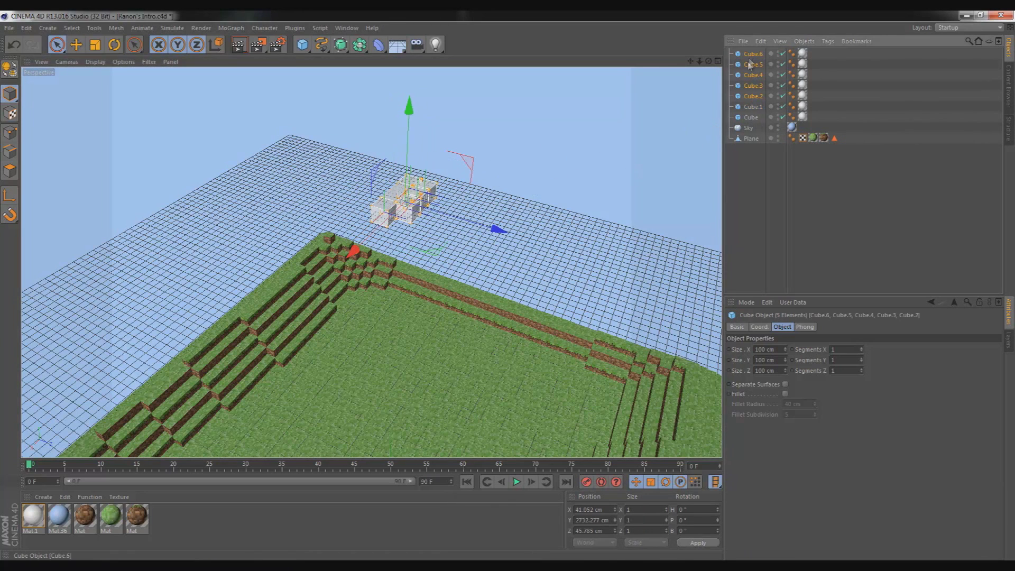
left_click(762, 42)
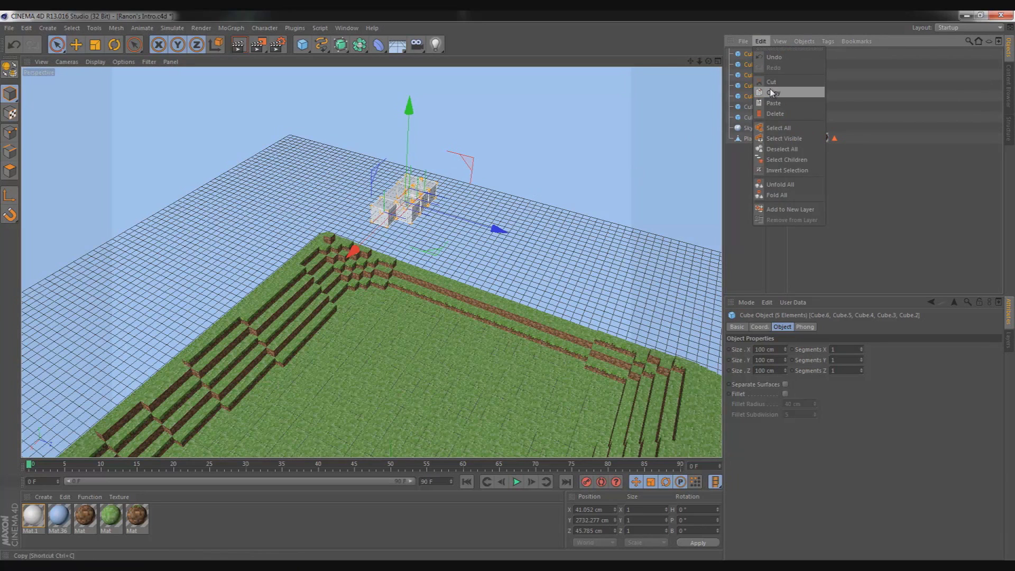
left_click(773, 92)
left_click(760, 42)
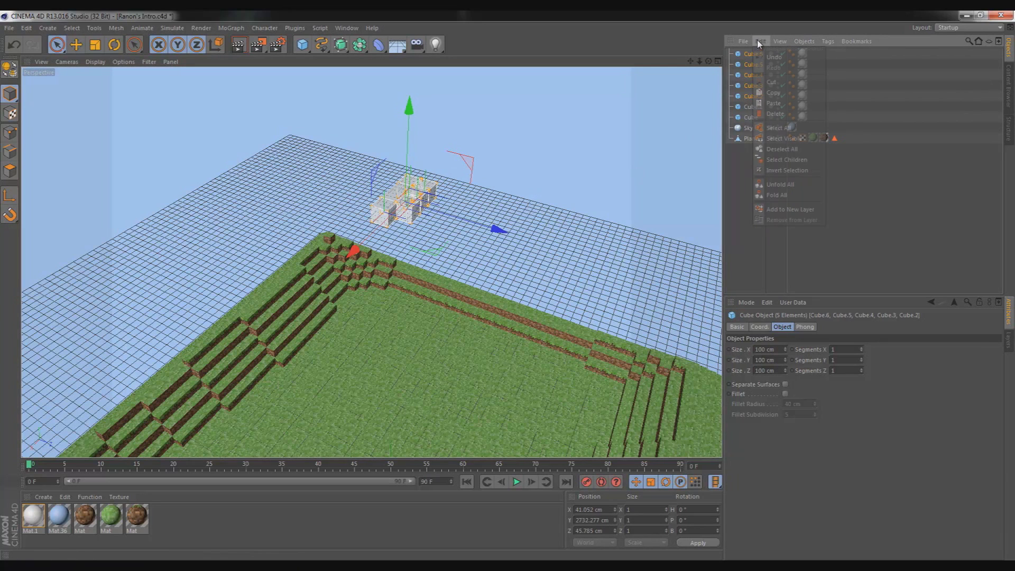
left_click(774, 104)
left_click_drag(356, 243, 418, 218)
left_click(423, 276)
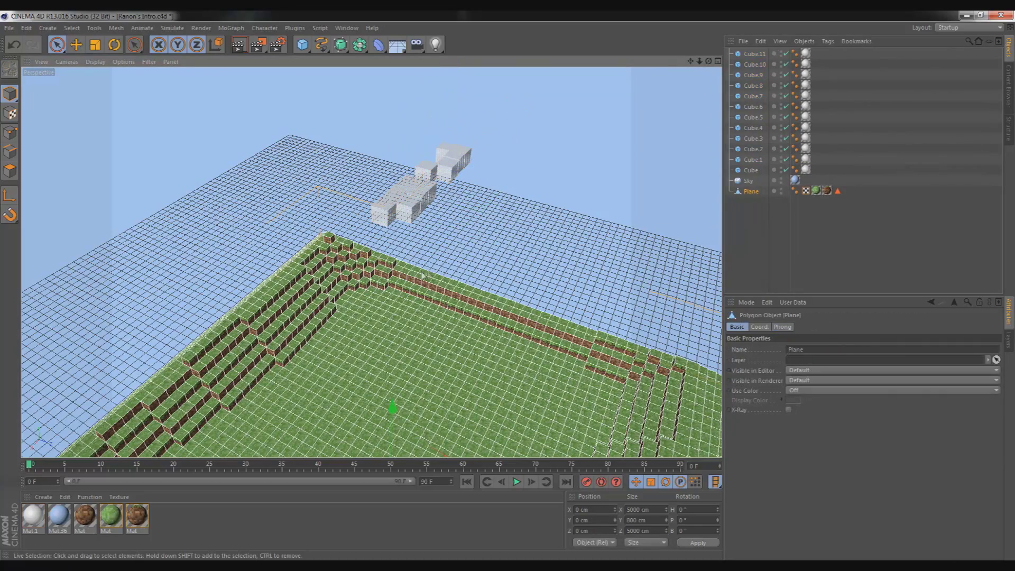
left_click(464, 168)
left_click_drag(365, 332, 348, 315, "alt")
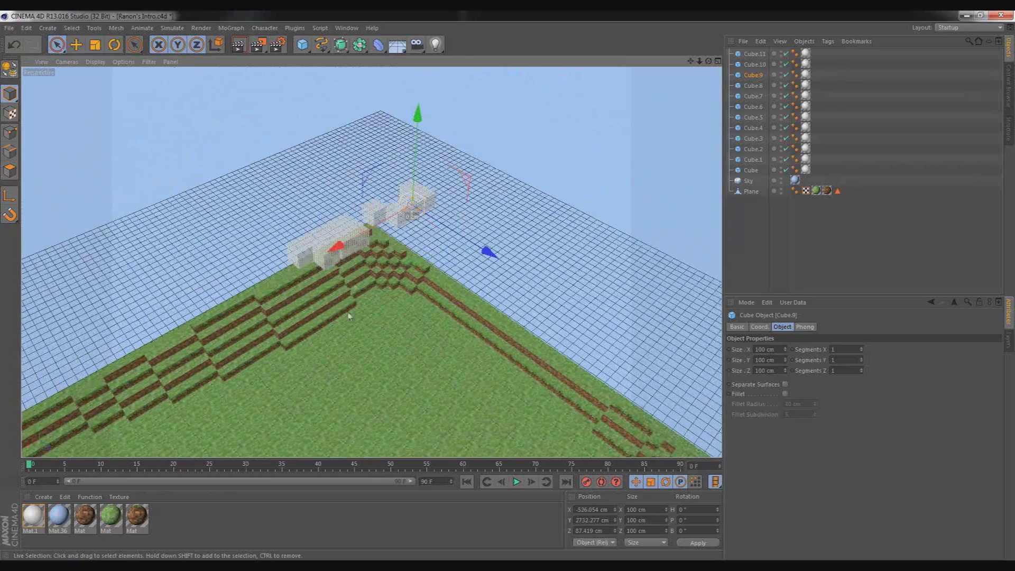
left_click(355, 244)
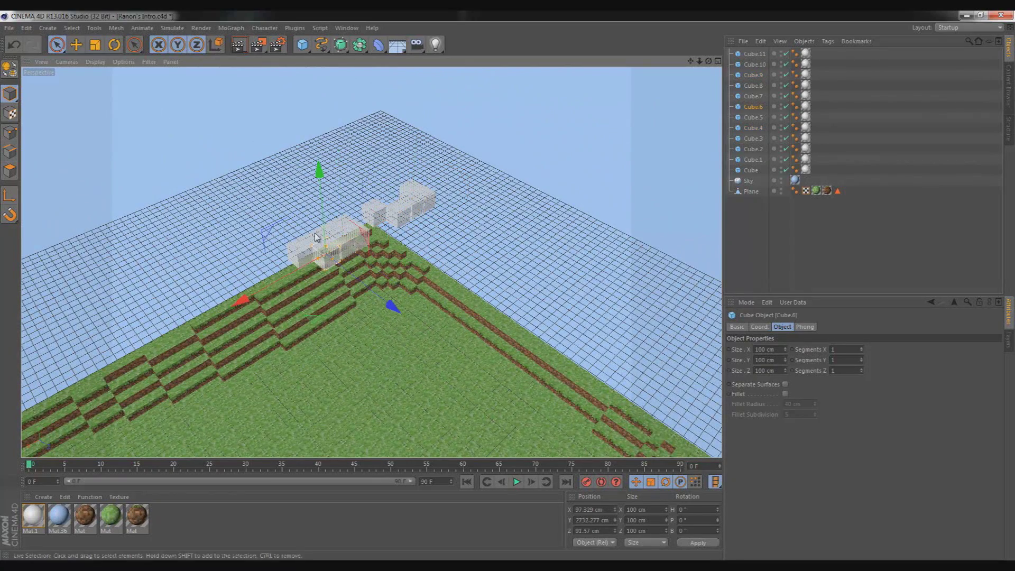
left_click(343, 229)
left_click(316, 238)
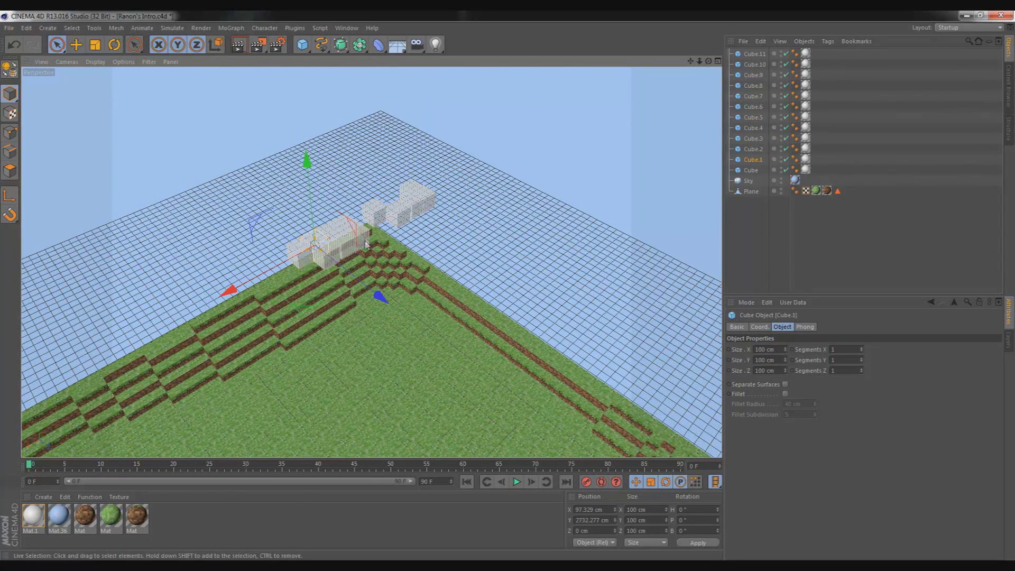
- Delete the five copied cubes that stand apart from the original cloud, one after another
left_click(403, 217)
key("Delete")
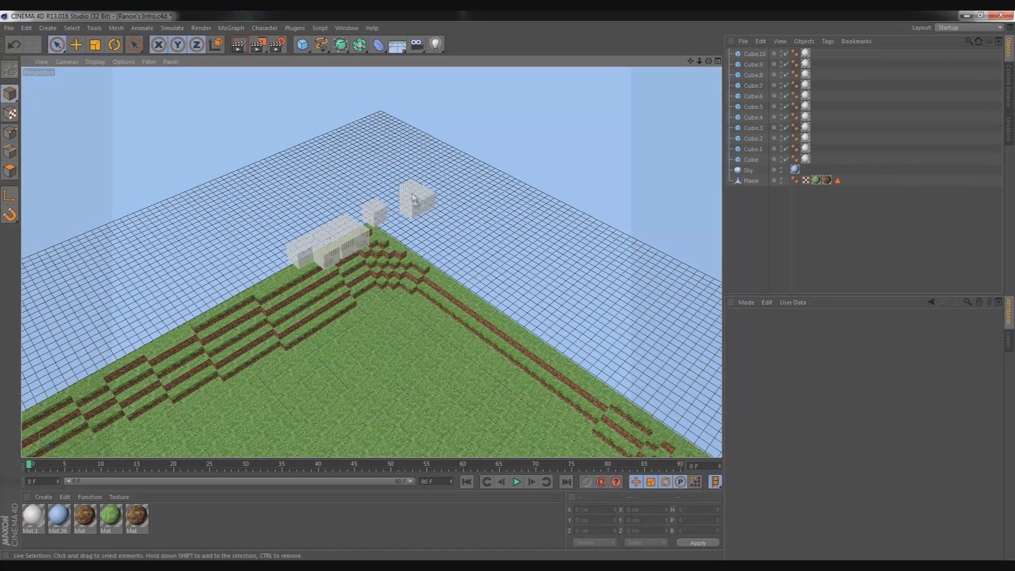
left_click(416, 205)
key("Delete")
left_click(425, 202)
key("Delete")
left_click(410, 194)
key("Delete")
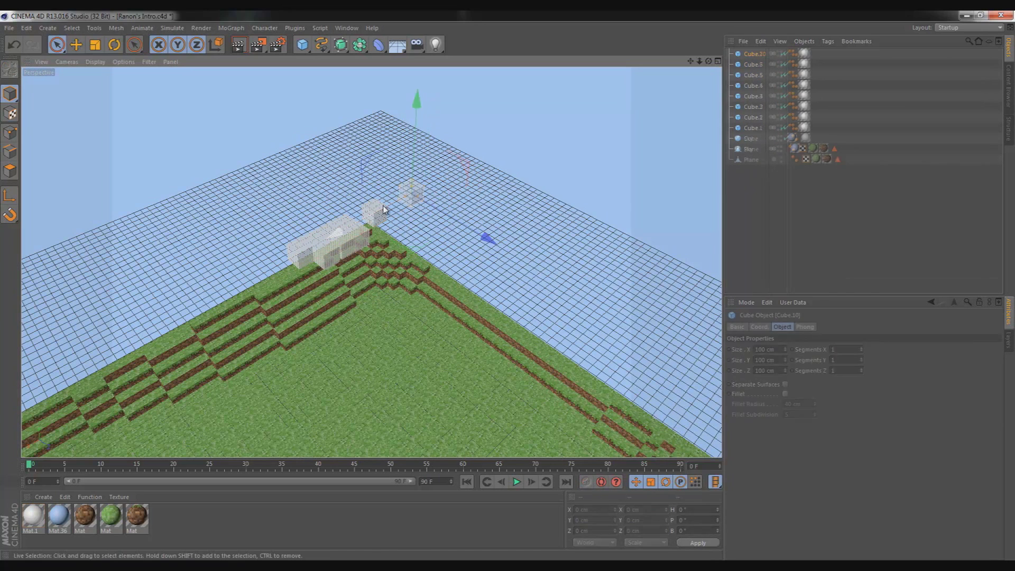
left_click(376, 213)
key("Delete")
left_click(357, 235)
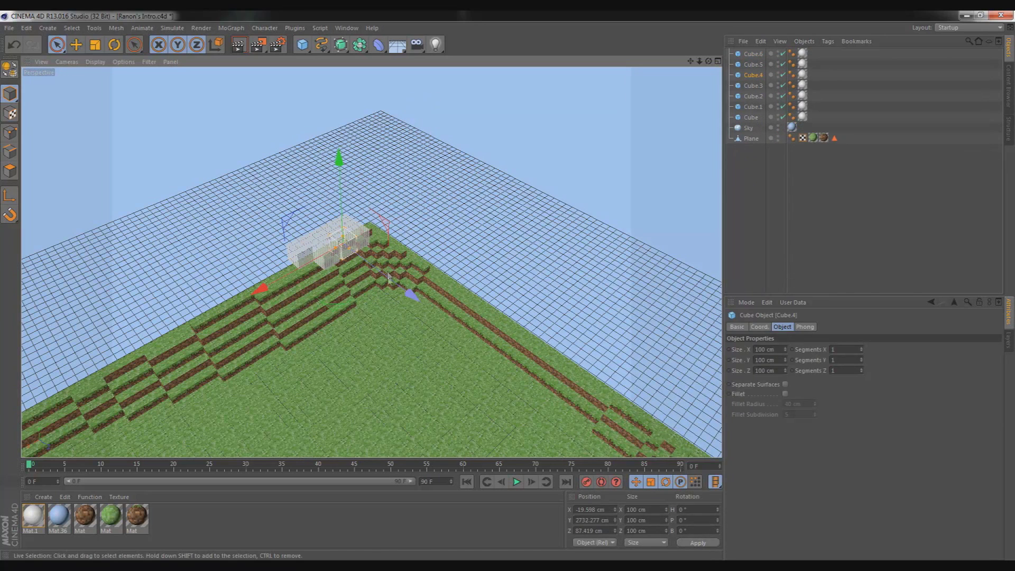
mouse_move(389, 277)
left_mouse_down()
mouse_move(418, 309)
mouse_move(380, 293)
left_mouse_up()
left_click(321, 254)
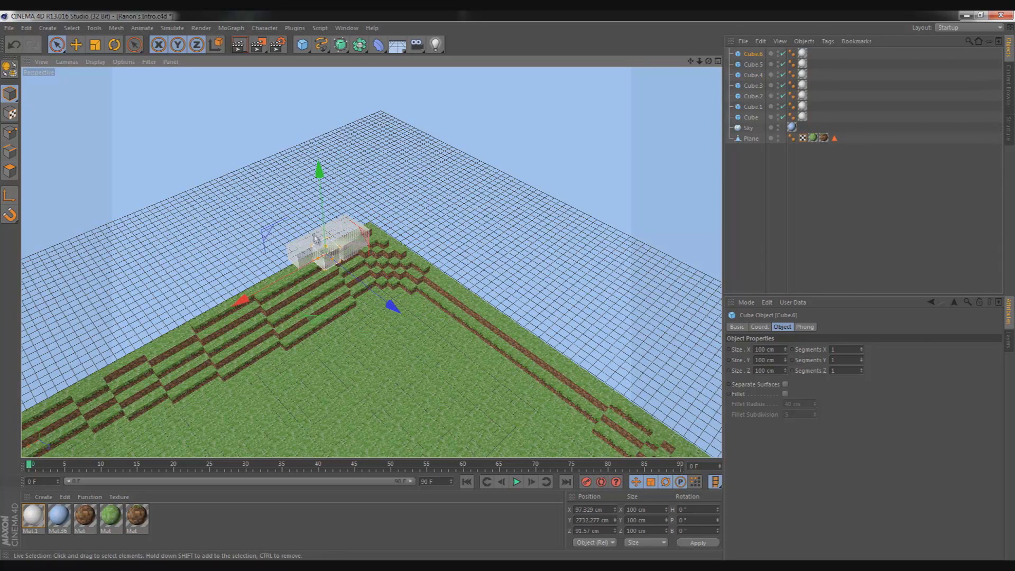
left_click(314, 239)
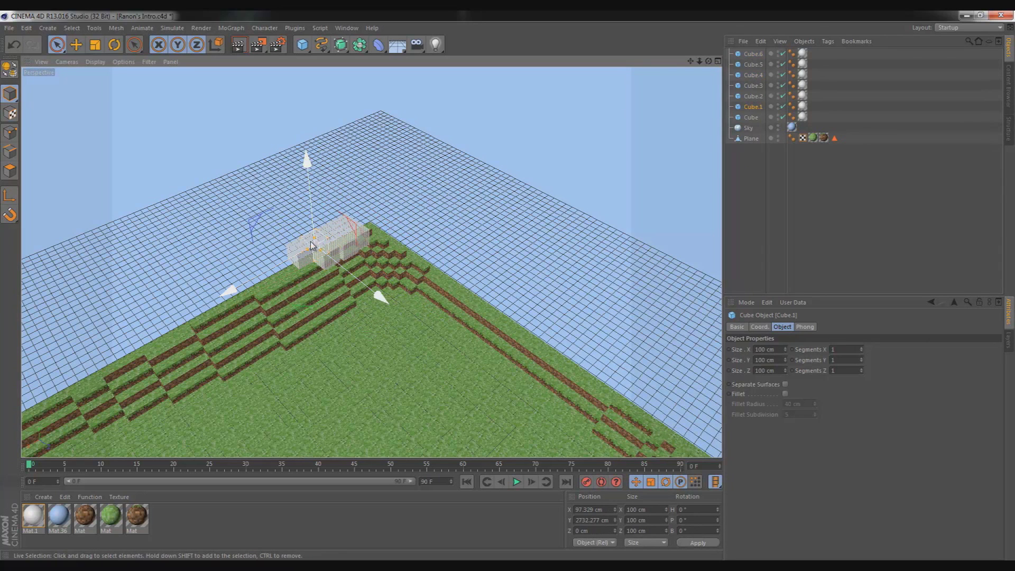
- Paste the five copied cubes again and move them together along X to about -348 cm beside the original cloud
left_click(759, 43)
left_click(772, 106)
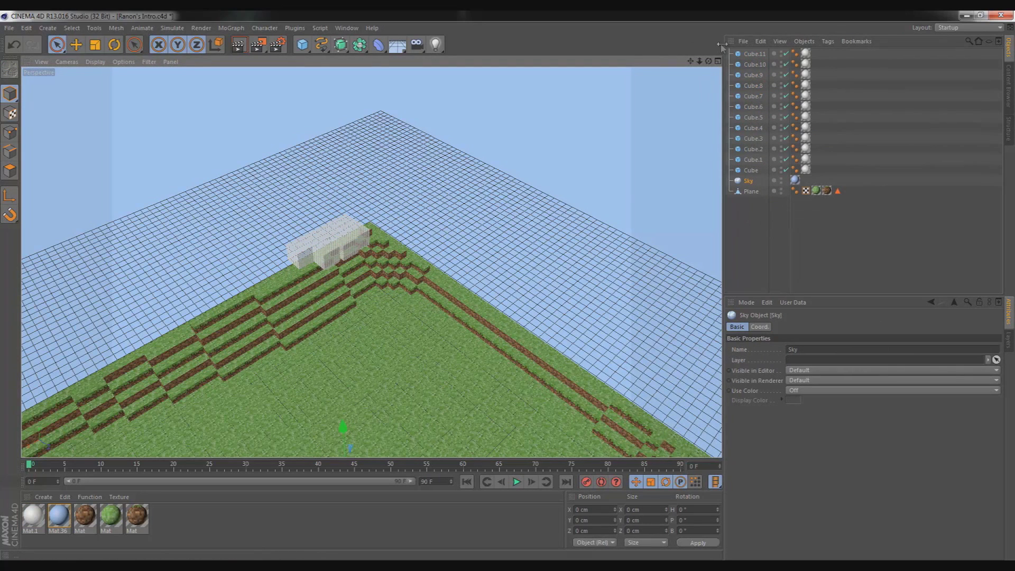
left_click(755, 54)
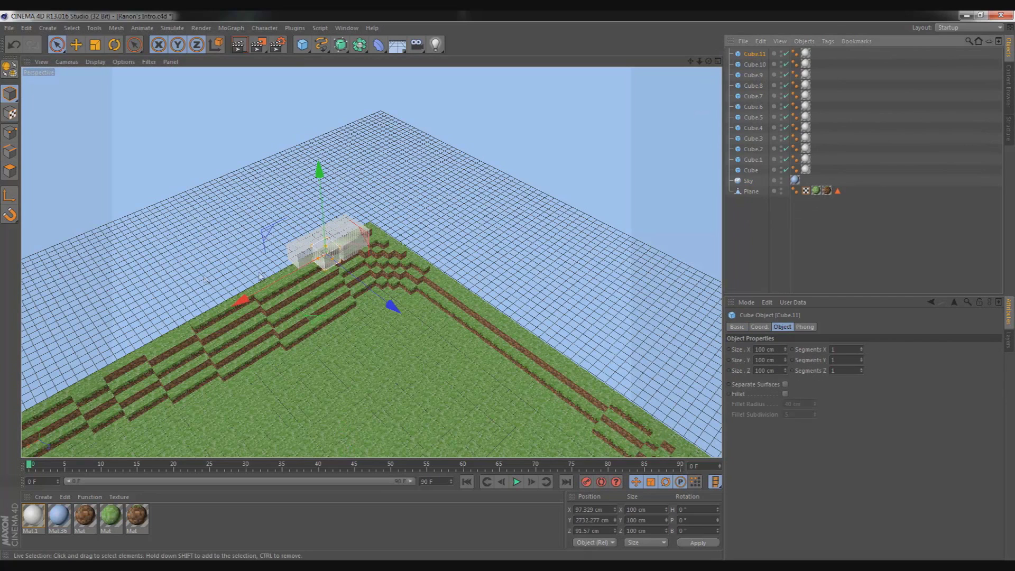
left_click(375, 192)
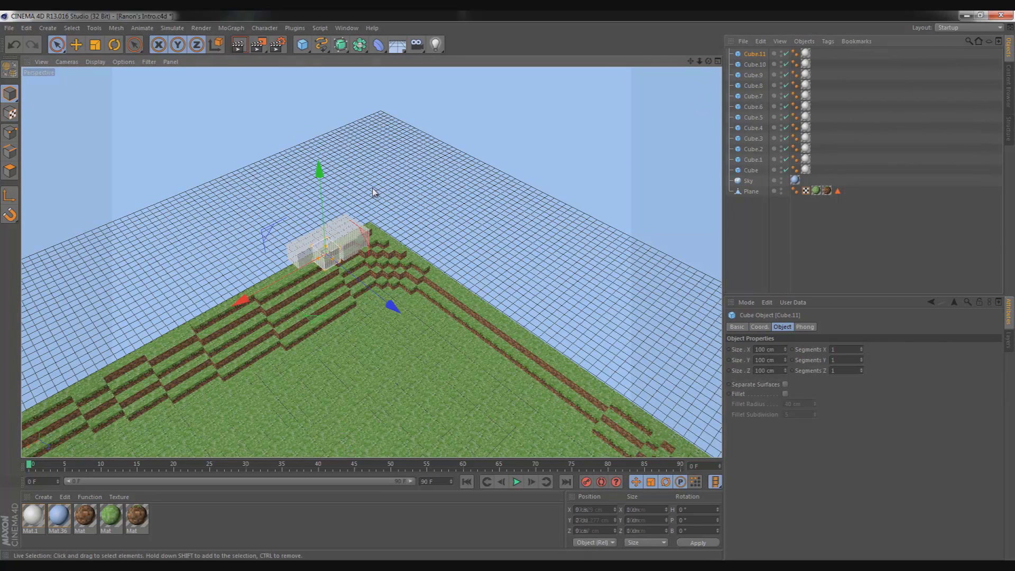
key("ctrl+z")
key("ctrl+z")
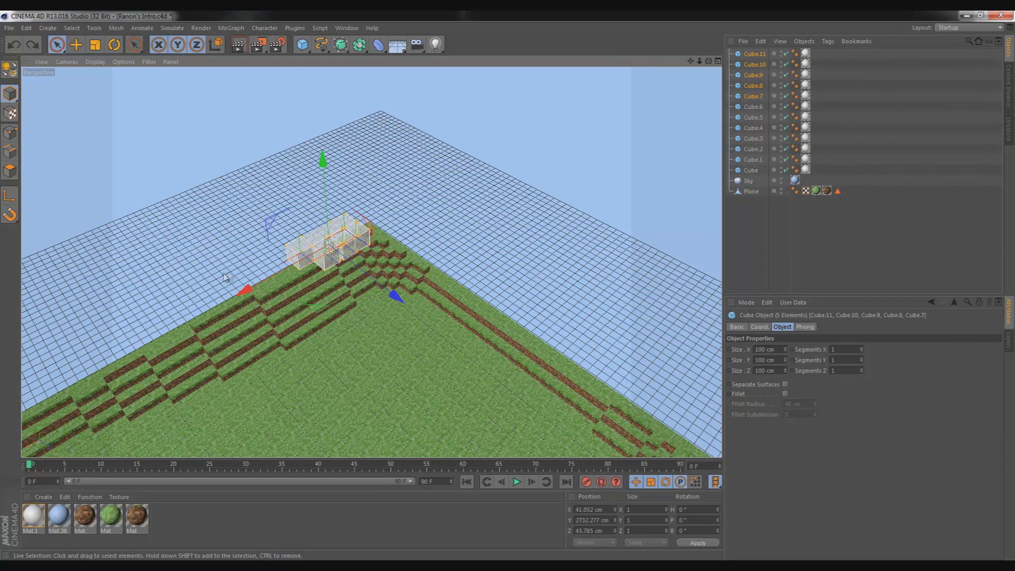
left_click_drag(255, 292, 334, 243)
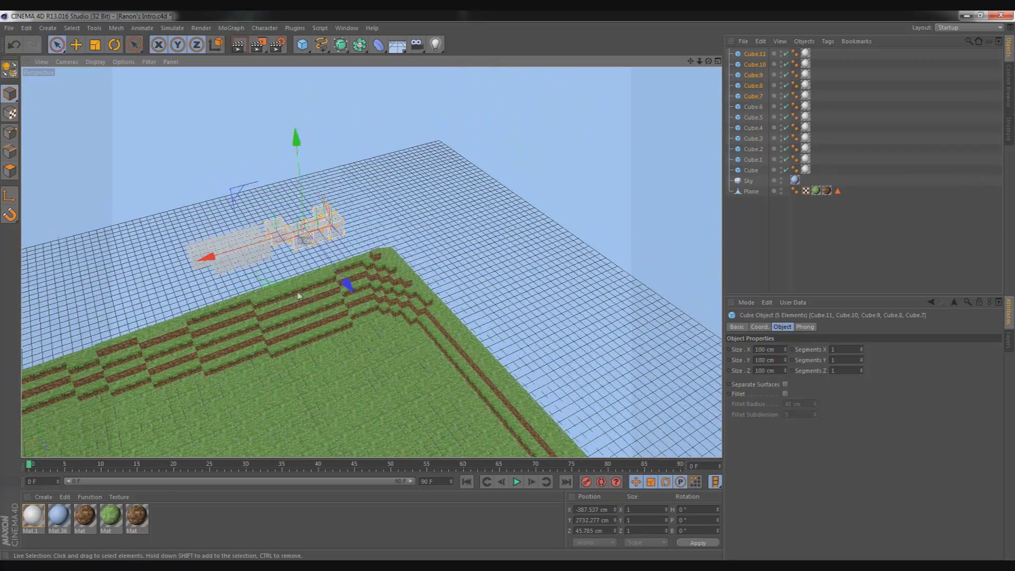
left_click_drag(255, 254, 242, 250)
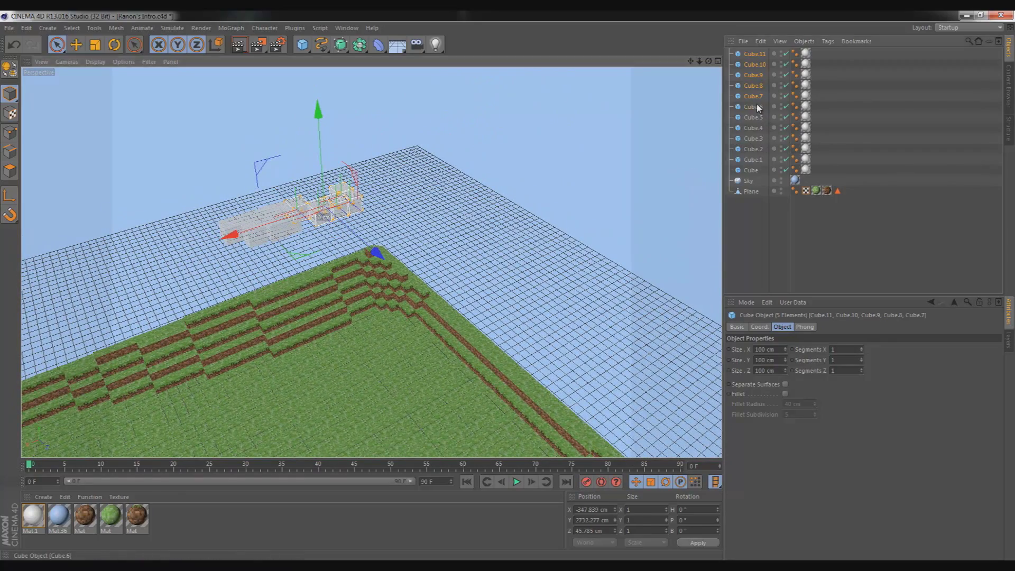
- Paste another set of five cloud cubes and move them together along X to about -948 cm
left_click(755, 53)
left_click(760, 41)
left_click(772, 103)
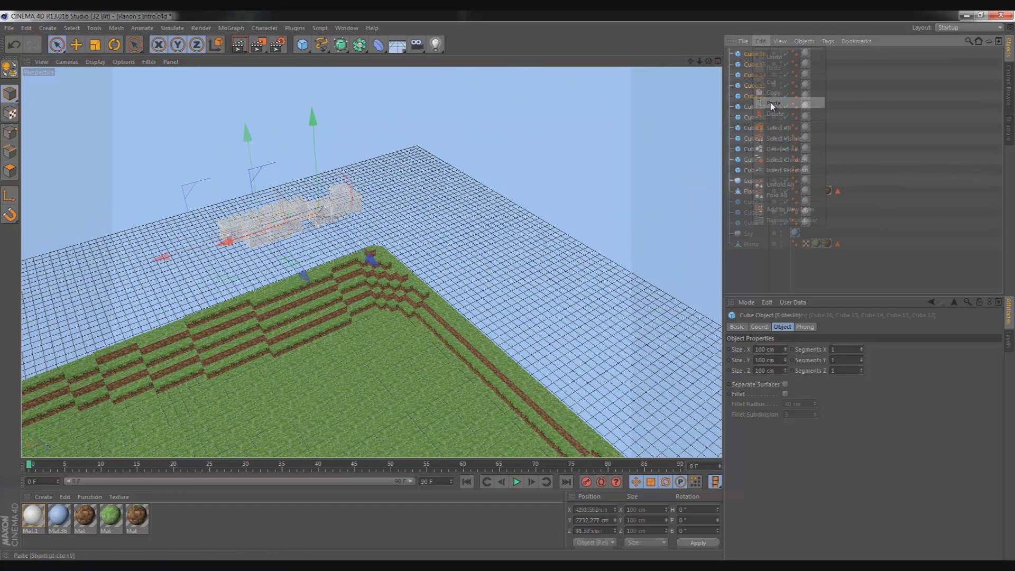
left_click_drag(235, 246, 372, 189)
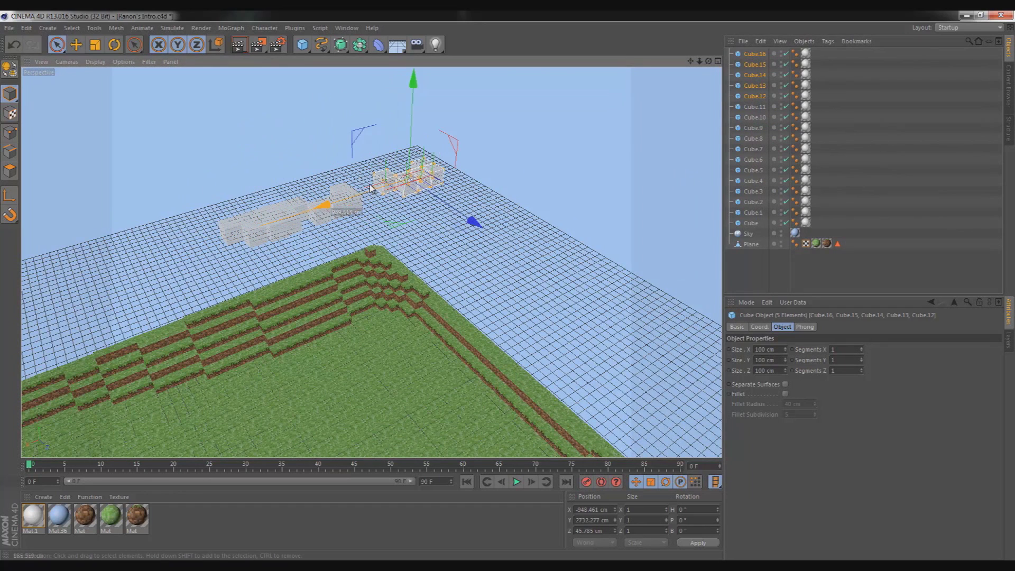
- Undo the move and the paste of the last set of five cloud cubes
key("ctrl+z")
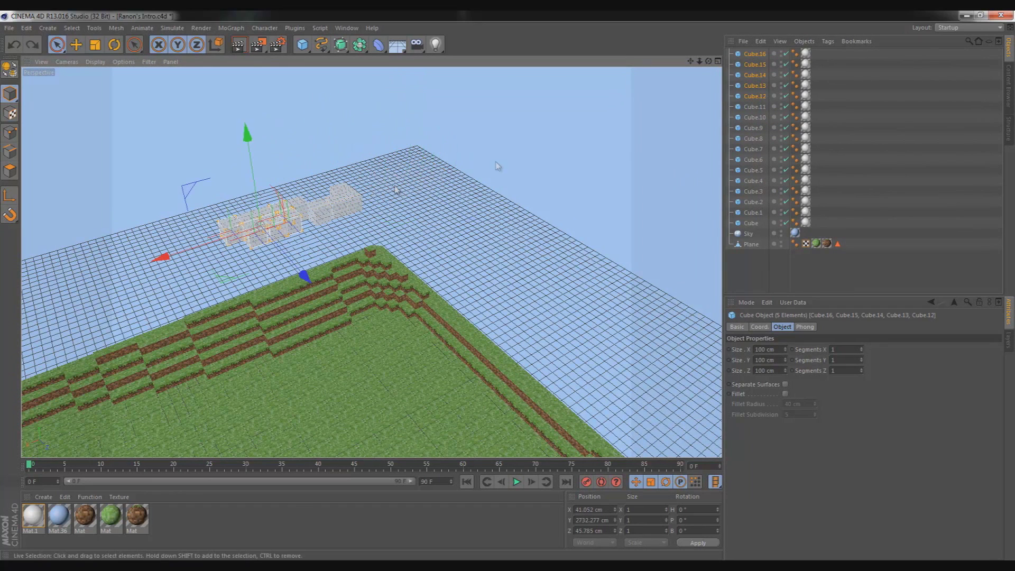
key("ctrl+z")
- Copy and paste Cube.11 and move the copy along X to about -196 cm to extend the cloud's edge
left_click(760, 41)
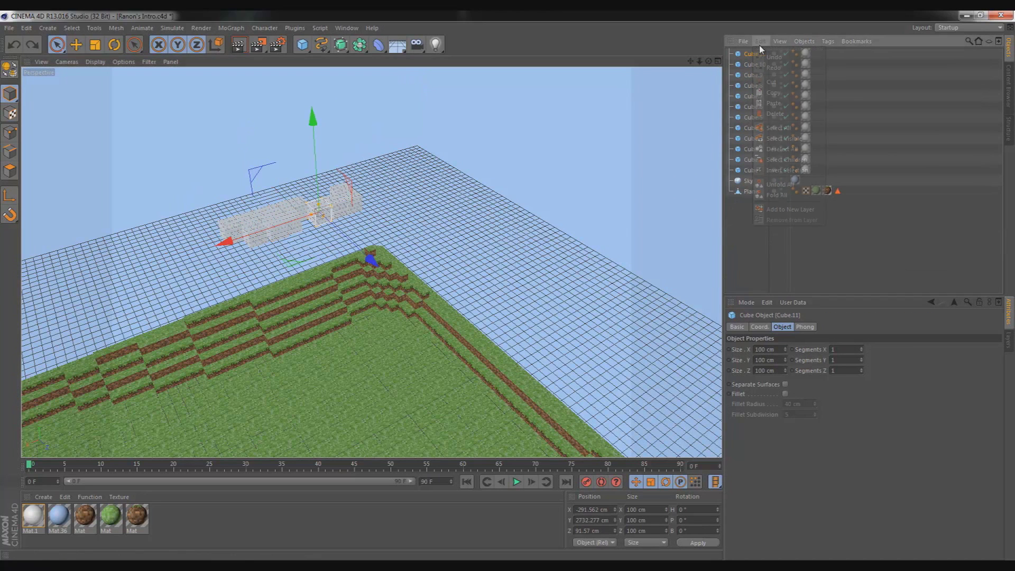
left_click(766, 93)
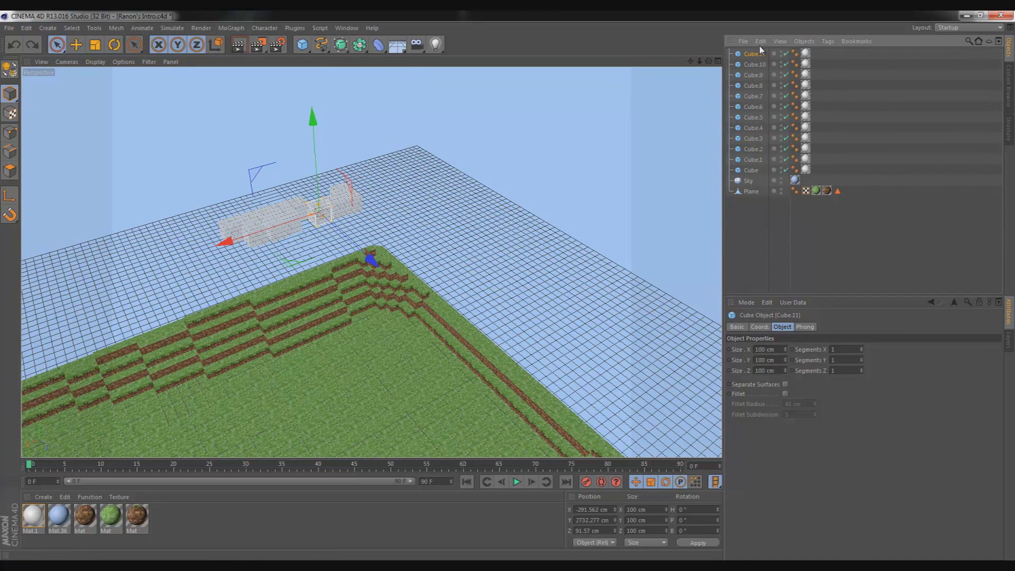
left_click(760, 43)
left_click(776, 104)
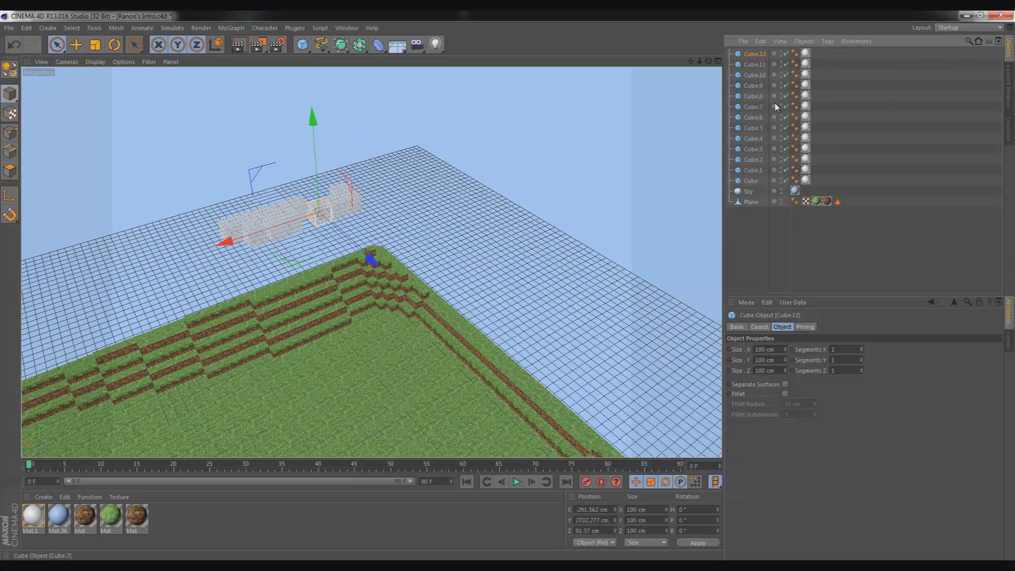
left_click_drag(276, 227, 260, 232)
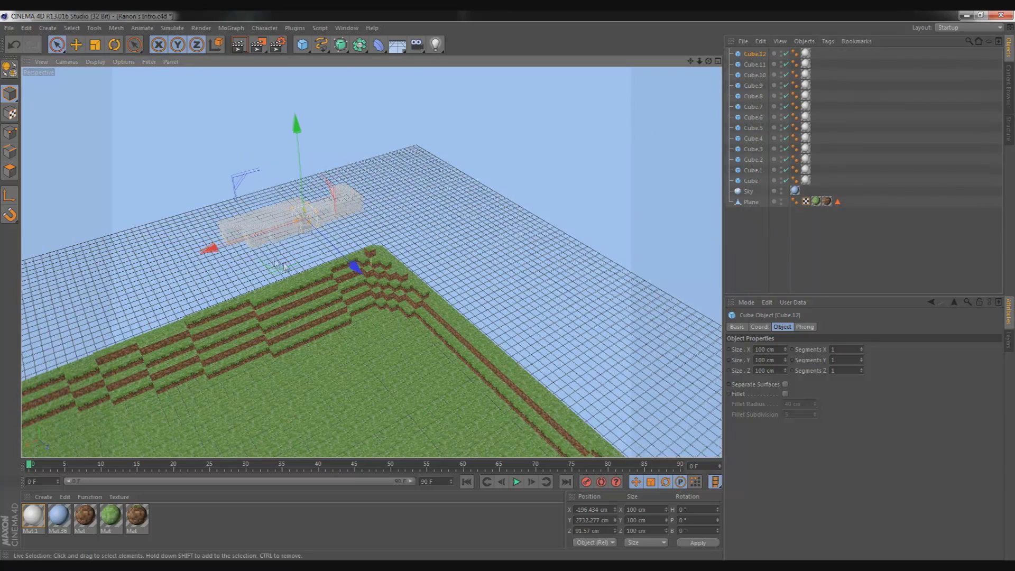
- Move Cube.10 from the far end of the cloud along X to about -306 cm to fill the gap in the cloud
left_click_drag(286, 267, 230, 306, "alt")
left_click(240, 312)
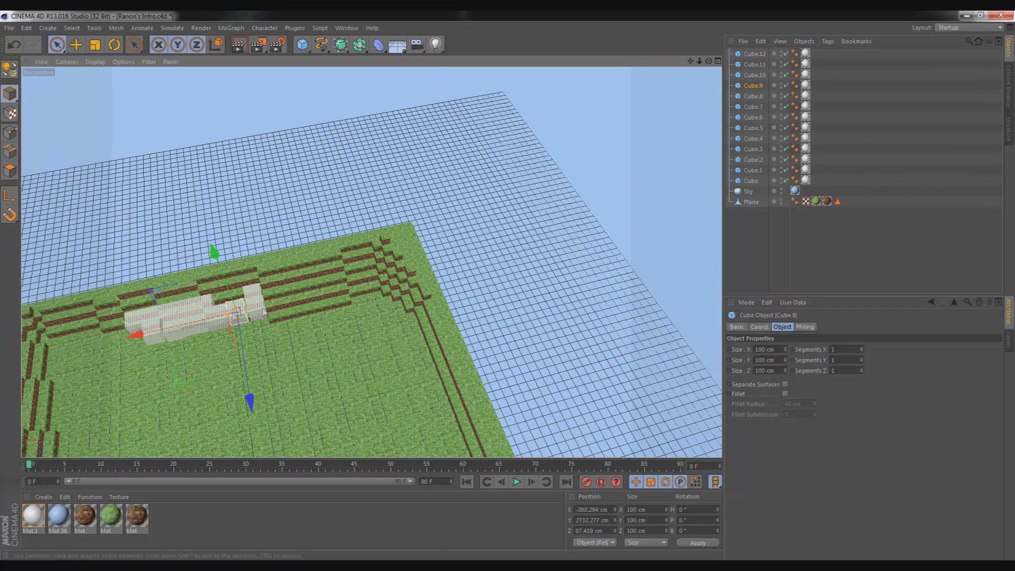
left_click(222, 316)
left_click(259, 313)
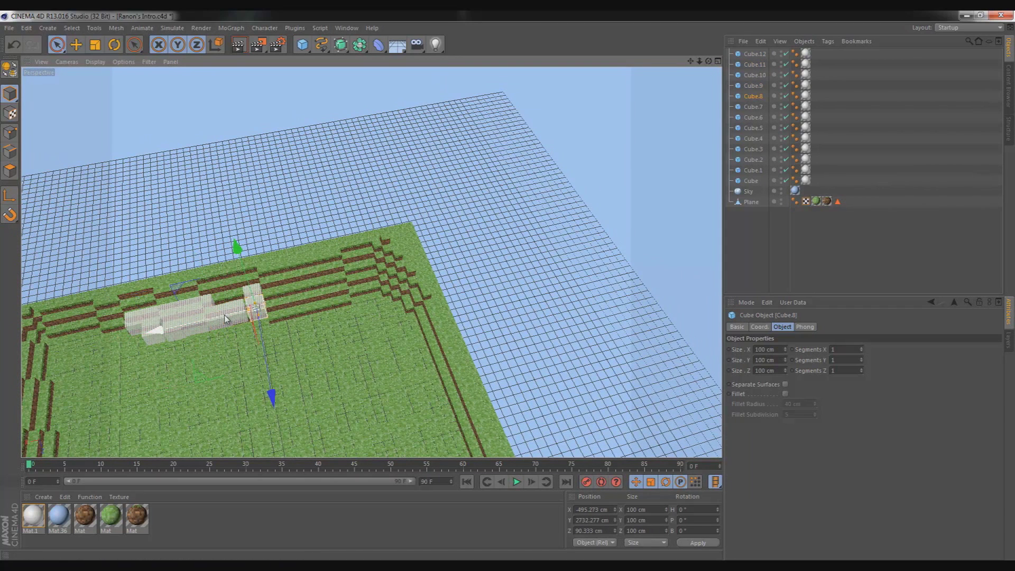
left_click_drag(215, 315, 215, 315)
left_click(254, 291)
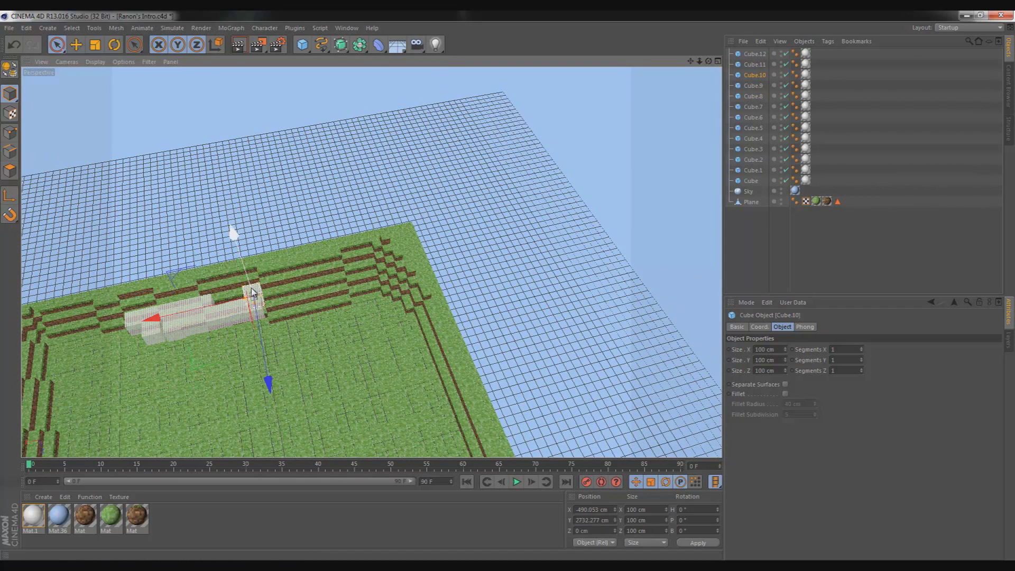
left_click_drag(296, 296, 320, 260, "alt")
left_click_drag(223, 211, 195, 218)
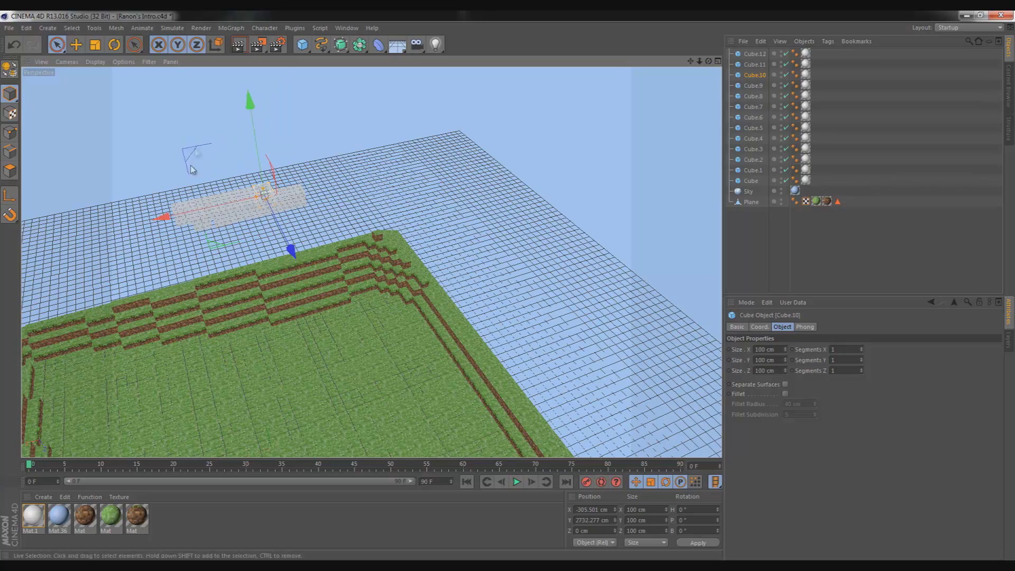
left_click(195, 111)
- Inspect the finished cloud from several angles and render the perspective view to check it above the terrain
left_click_drag(195, 261, 285, 246, "alt")
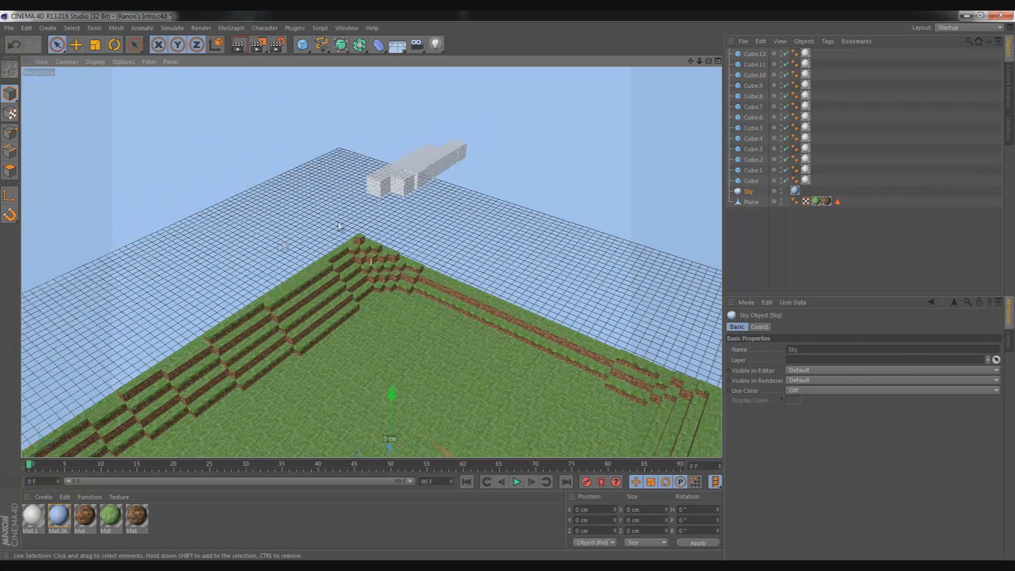
left_click(403, 188)
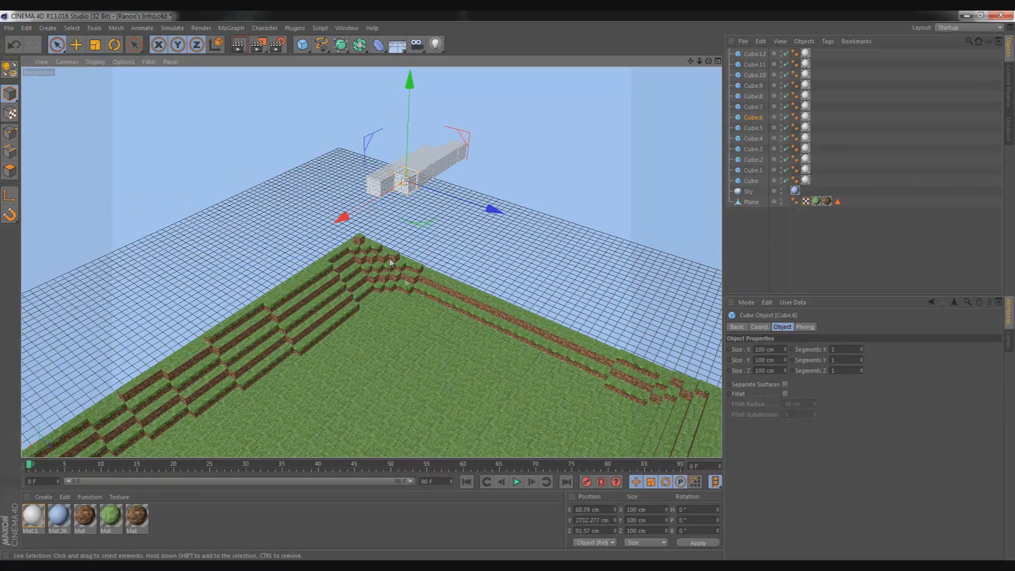
left_click(405, 283)
left_click(503, 143)
left_click_drag(503, 143, 338, 172, "alt")
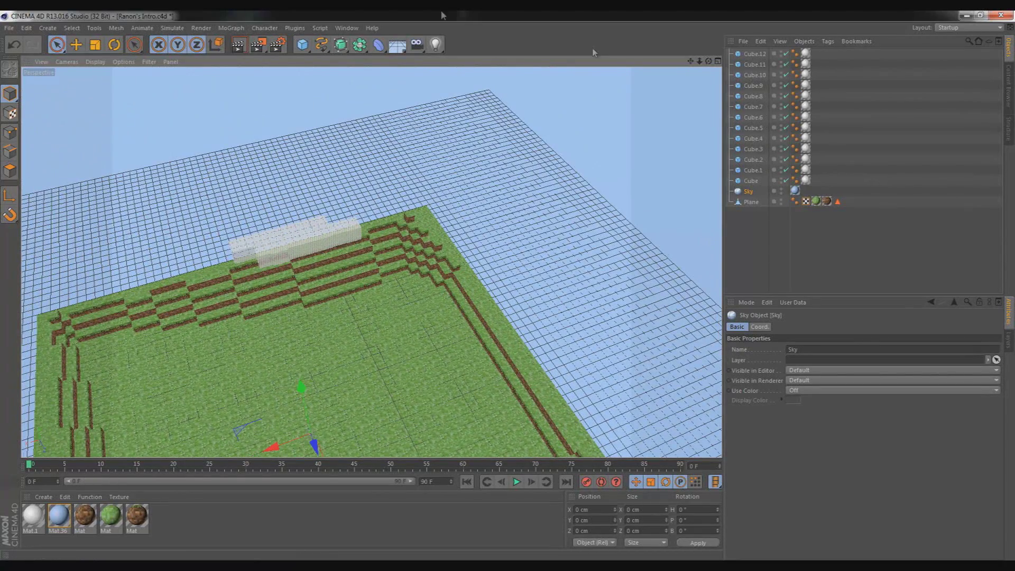
left_click(238, 45)
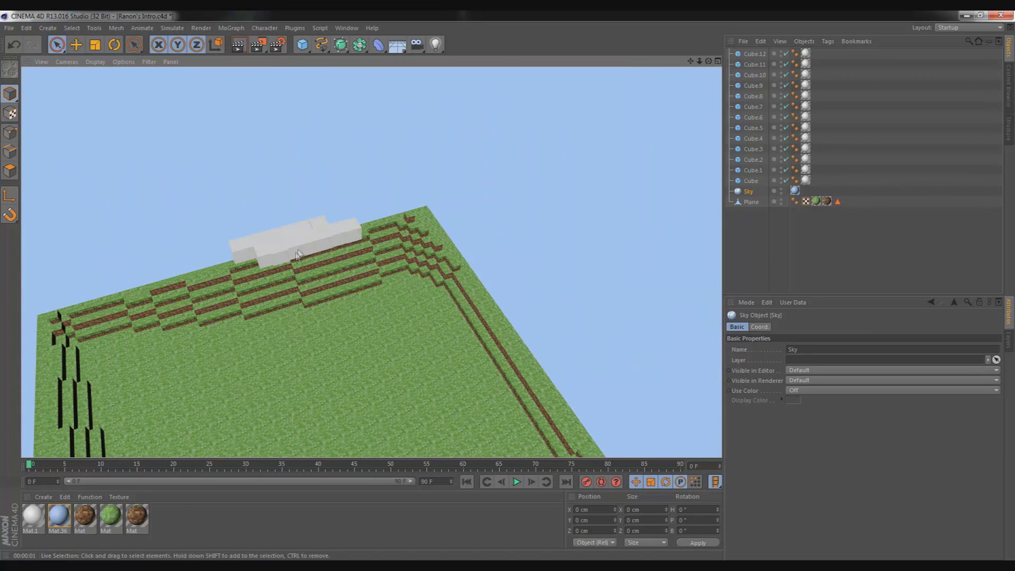